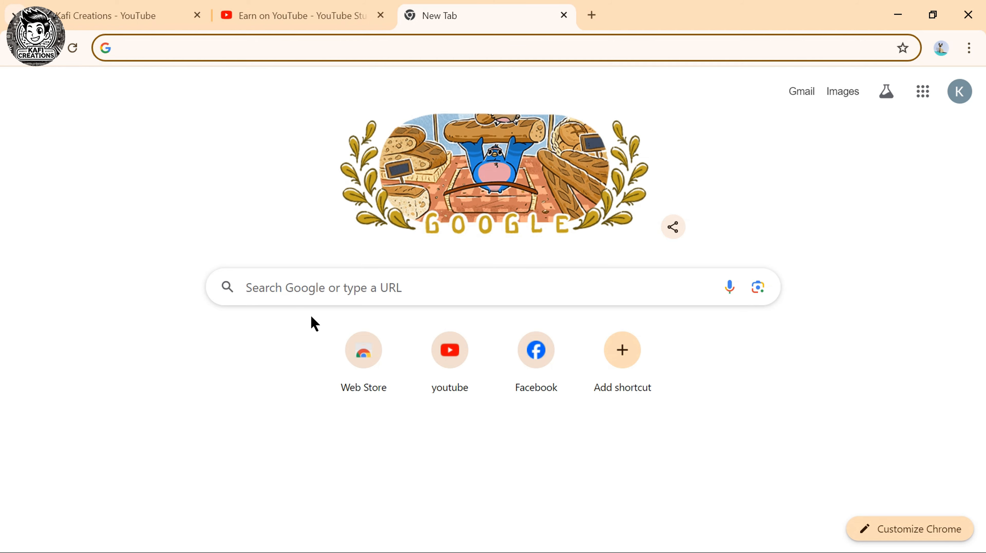
Load openai.com/chatgpt/ and start ChatGPT in a new tab.
{"action": "left_click", "coordinate": [247, 48]}
{"action": "type", "text": "openai"}
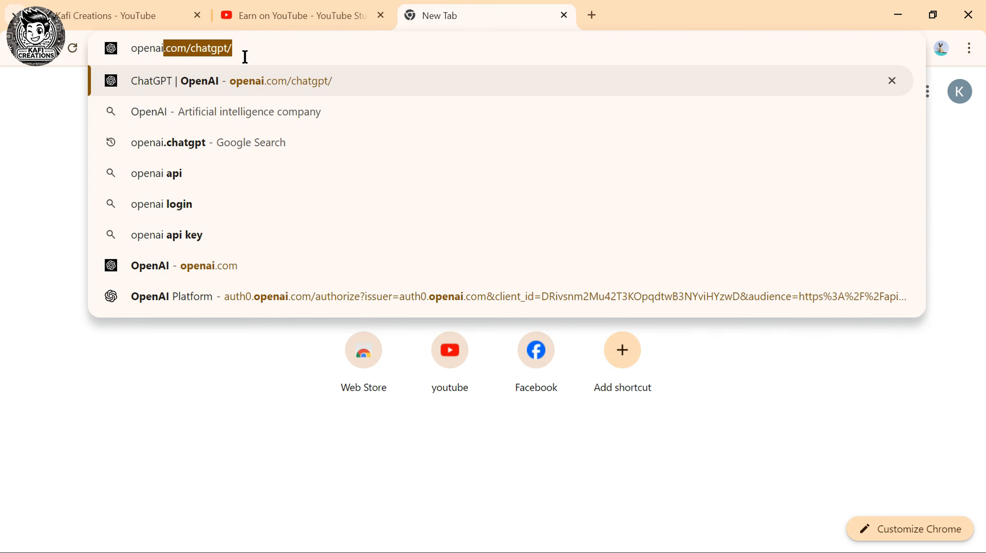
{"action": "type", "text": ".com/chatgpt/"}
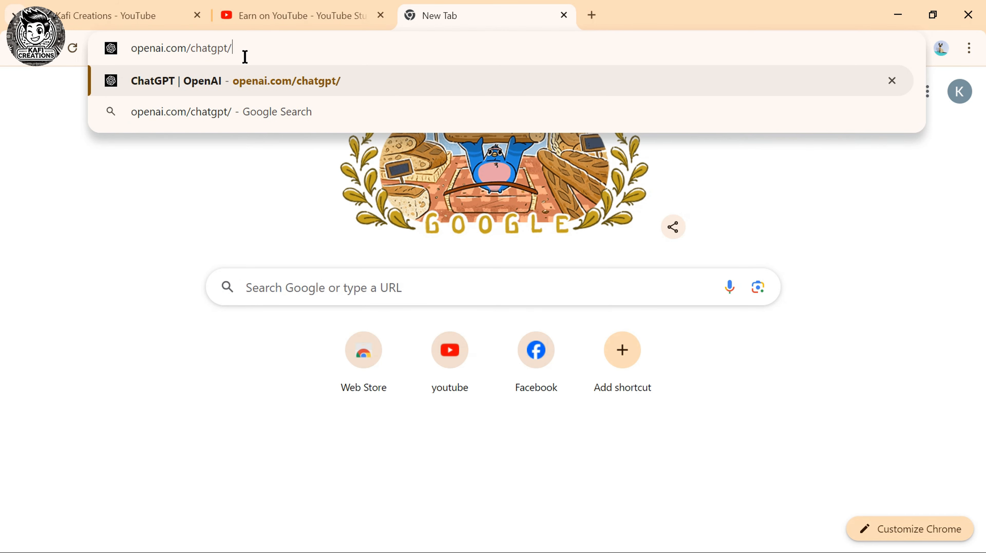
{"action": "key", "text": "Return"}
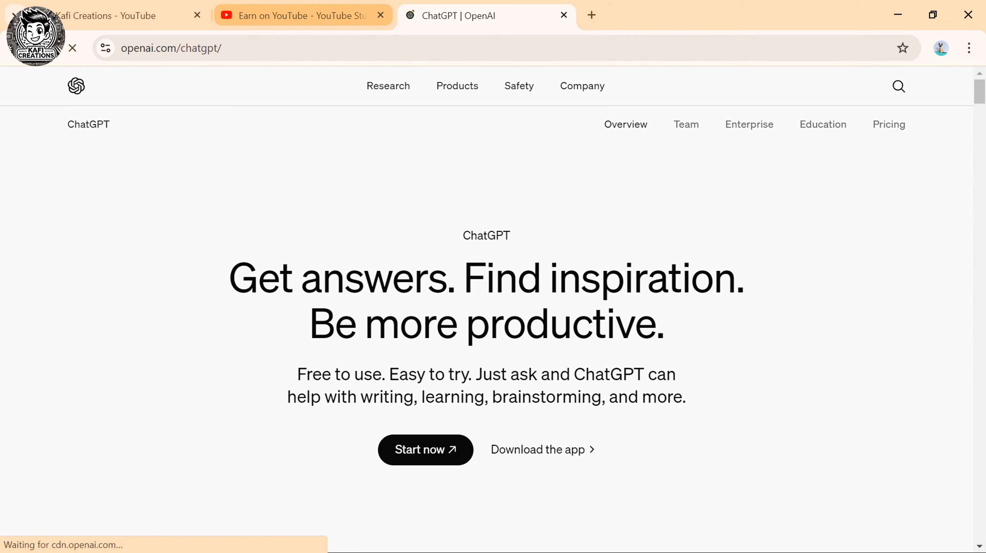
{"action": "left_click", "coordinate": [435, 462]}
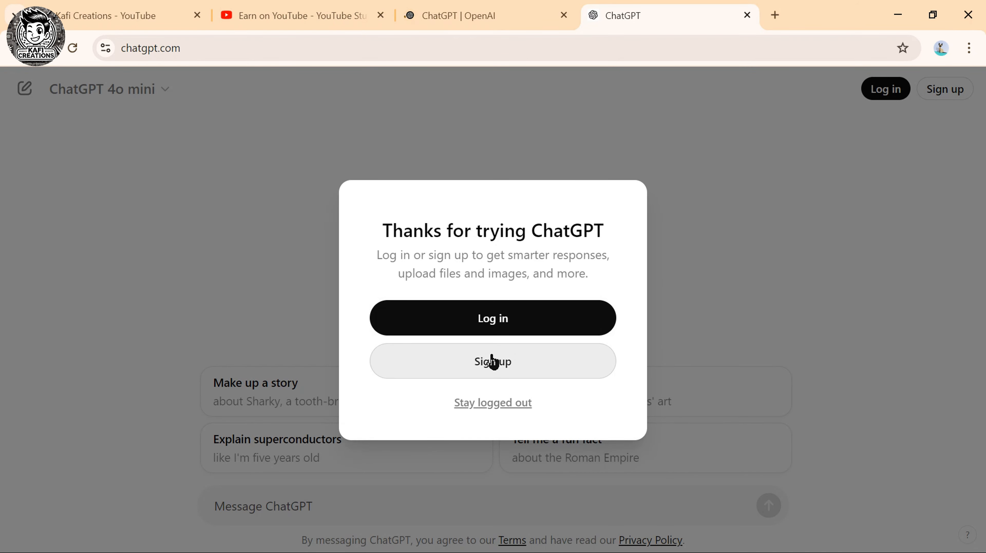
Begin a ChatGPT sign-up using the channel's saved e-mail address.
{"action": "left_click", "coordinate": [491, 362]}
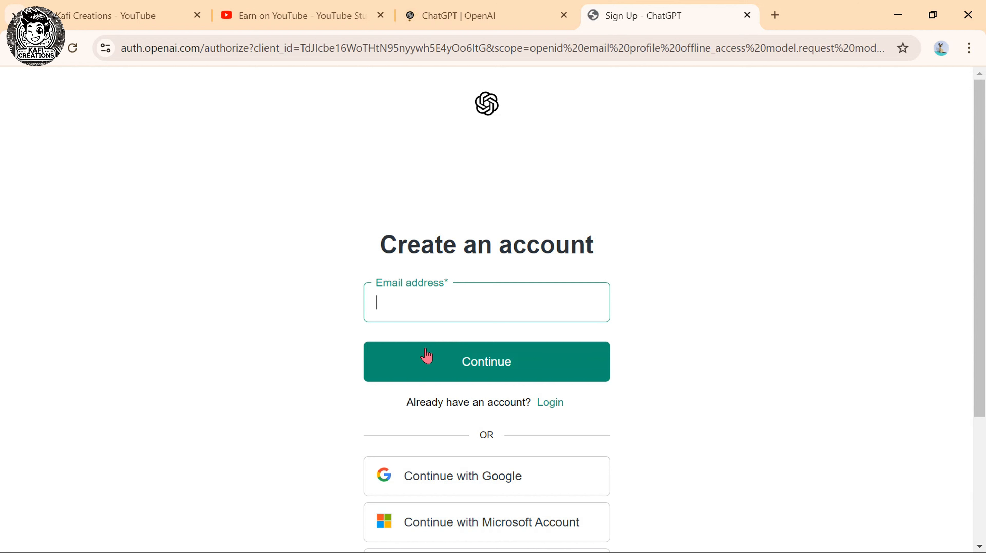
{"action": "left_click", "coordinate": [408, 310]}
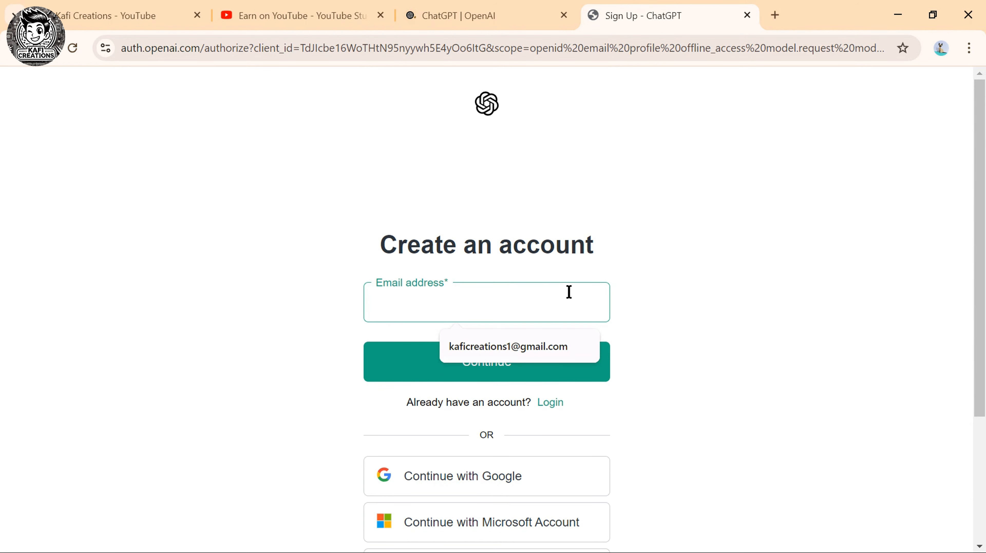
{"action": "left_click", "coordinate": [494, 343]}
{"action": "left_click", "coordinate": [459, 357]}
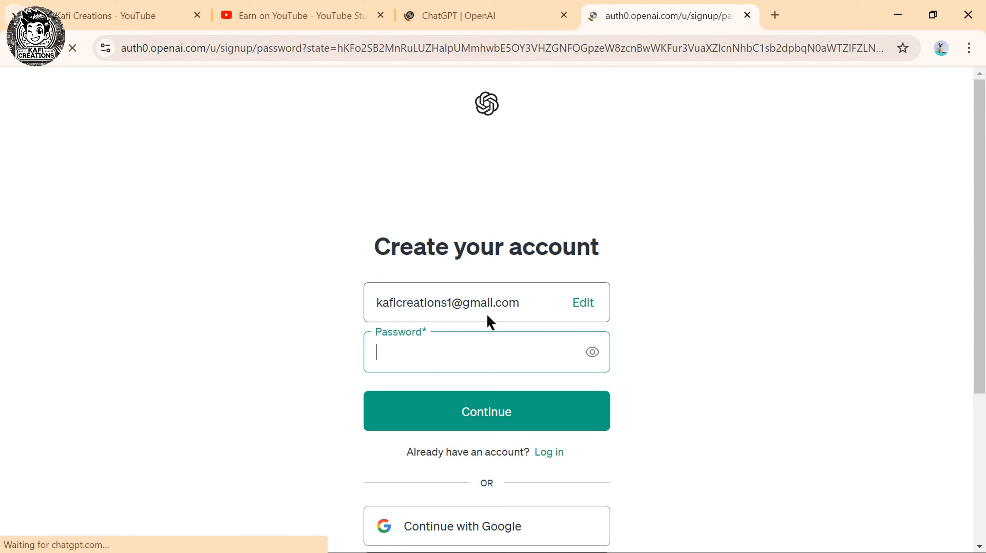
Set the account password, save it in Chrome, and open a blank tab.
{"action": "left_click", "coordinate": [438, 352]}
{"action": "type", "text": "••"}
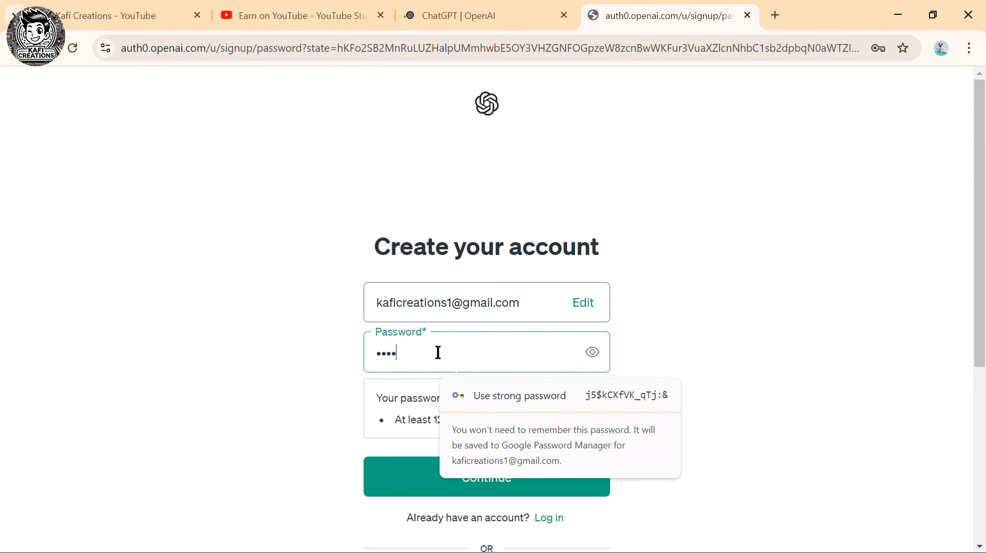
{"action": "type", "text": "•••••"}
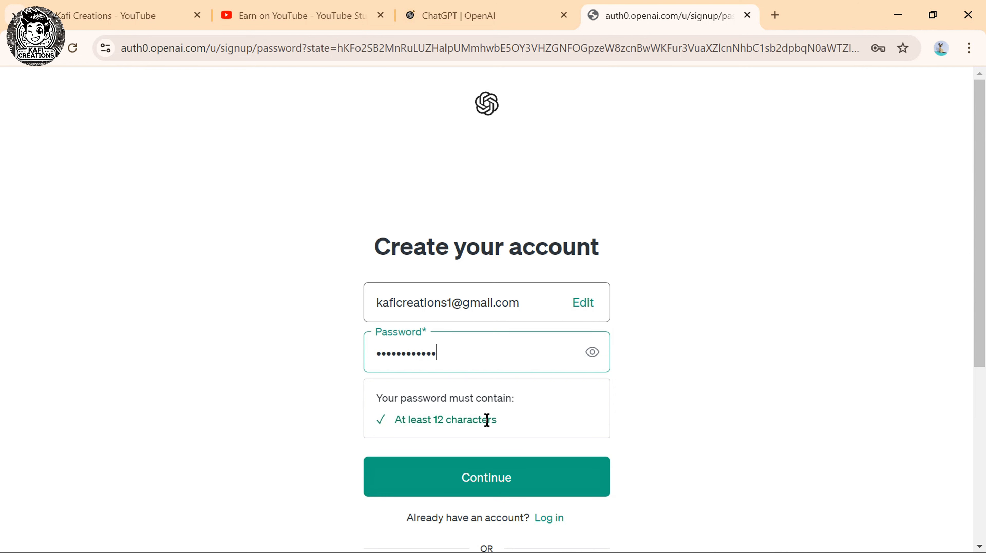
{"action": "left_click_drag", "start_coordinate": [487, 418], "coordinate": [374, 419]}
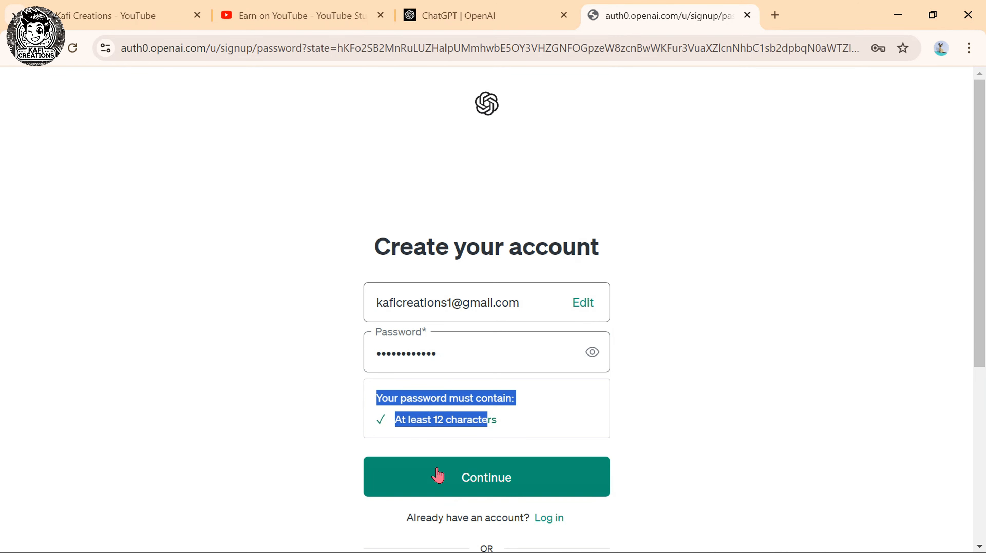
{"action": "left_click", "coordinate": [441, 475]}
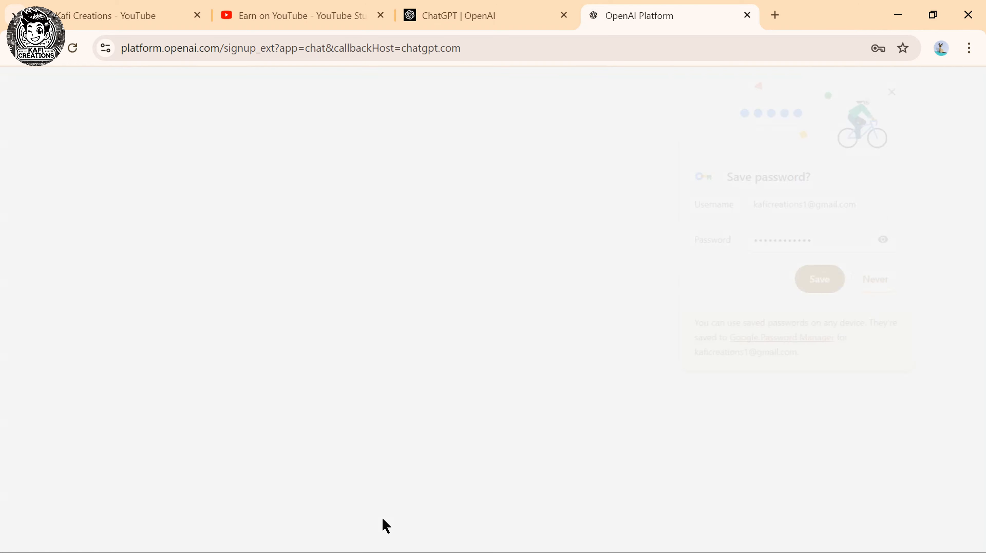
{"action": "left_click", "coordinate": [836, 281]}
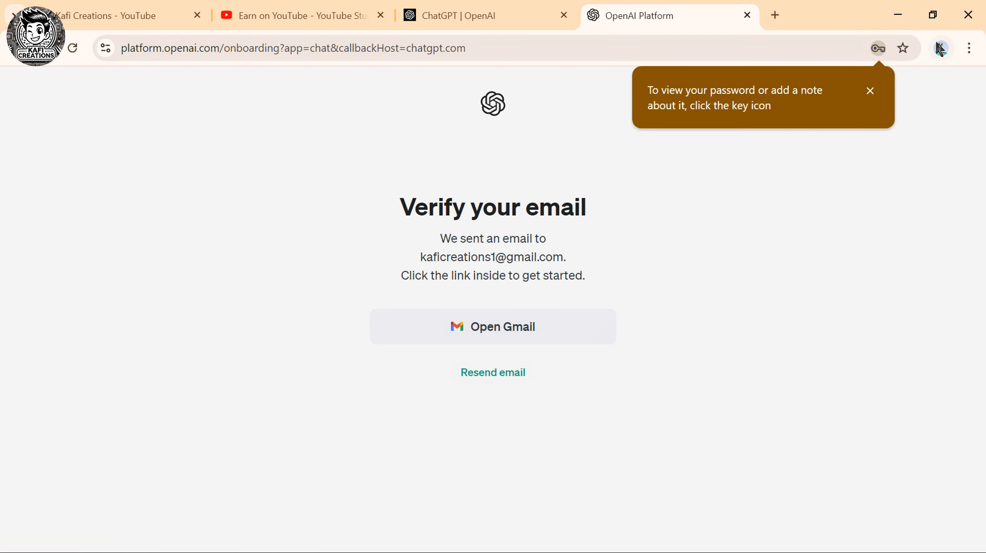
{"action": "left_click", "coordinate": [774, 14]}
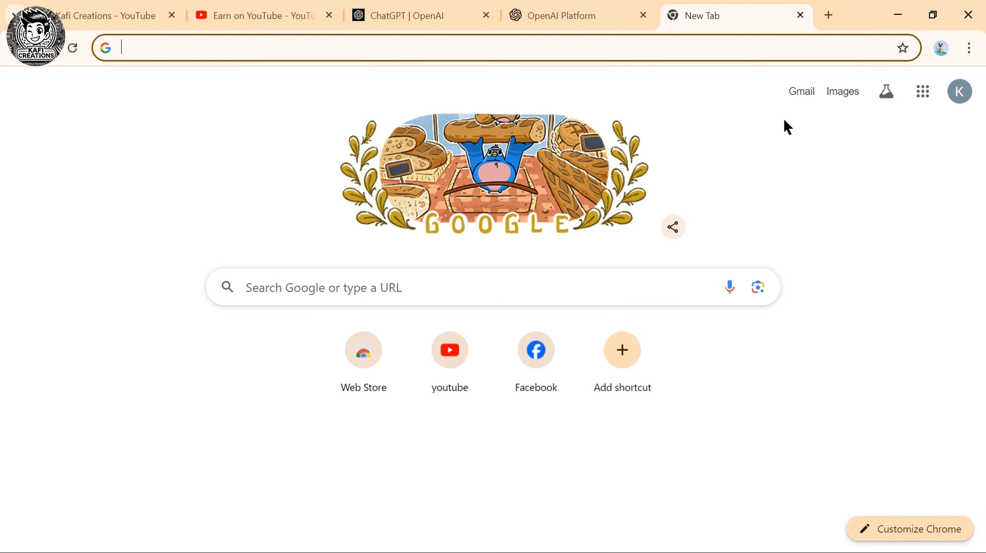
Confirm the address via the 'ChatGPT - Verify your email' message in Gmail.
{"action": "left_click", "coordinate": [789, 93]}
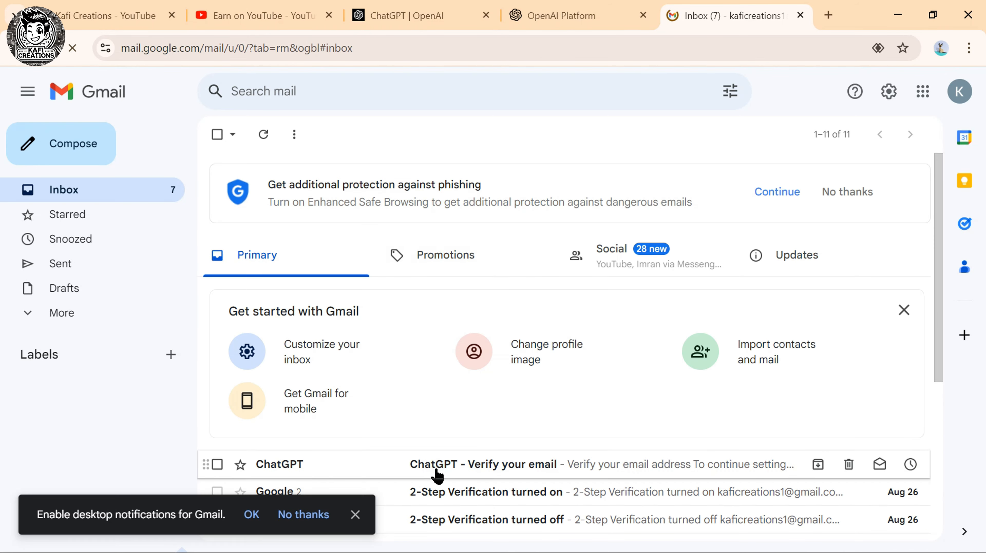
{"action": "left_click", "coordinate": [436, 471]}
{"action": "scroll", "coordinate": [509, 384], "scroll_direction": "down", "scroll_amount": 3}
{"action": "left_click", "coordinate": [480, 309]}
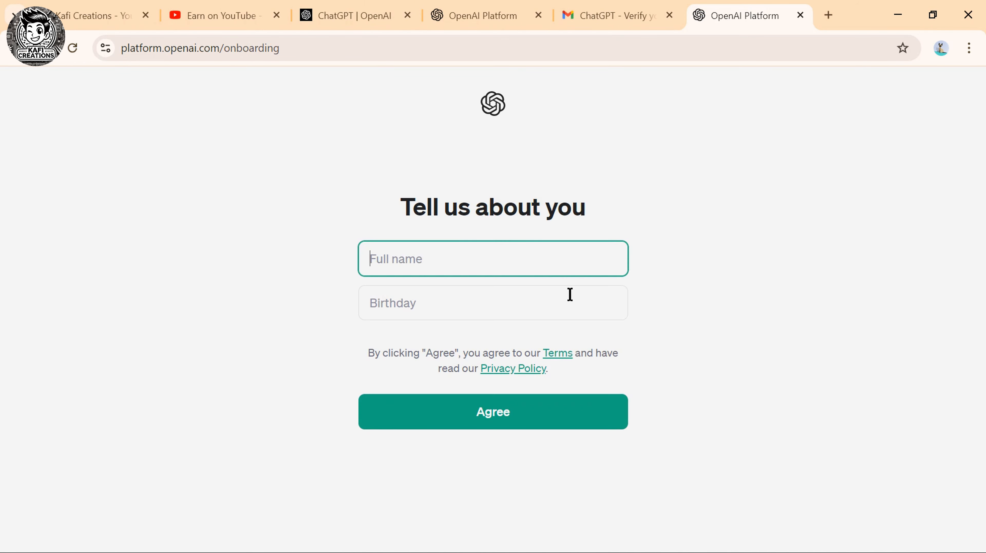
Enter the account holder's full name and birthday, then agree to the terms.
{"action": "type", "text": "Kafi"}
{"action": "left_click", "coordinate": [385, 311]}
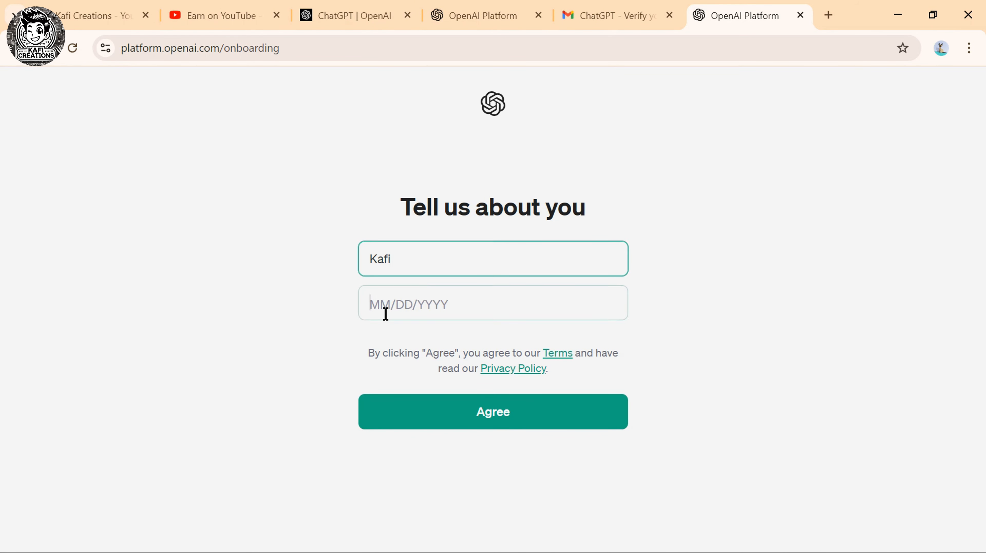
{"action": "left_click", "coordinate": [451, 428]}
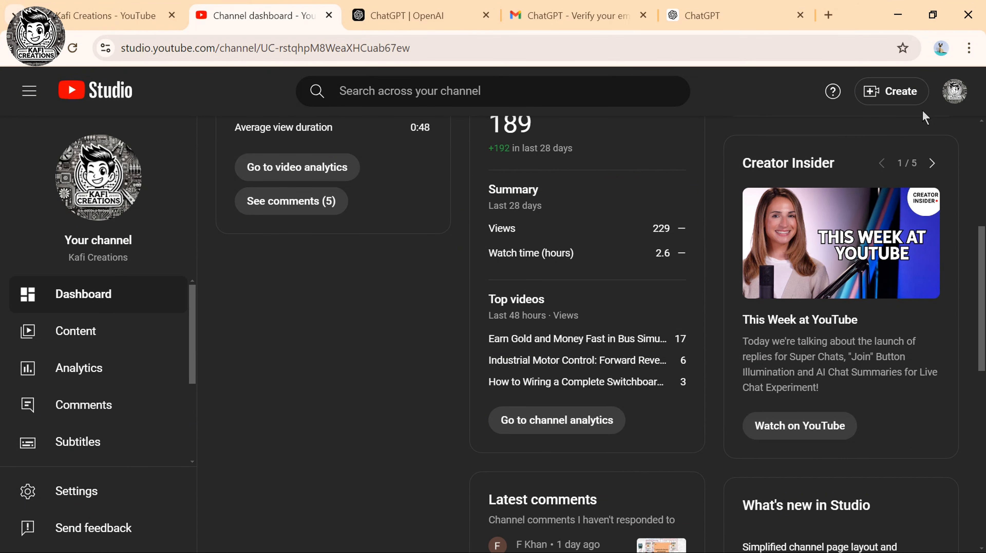
Upload the video file 0905.mp4 through Create > Upload videos.
{"action": "left_click", "coordinate": [899, 92]}
{"action": "left_click", "coordinate": [849, 127]}
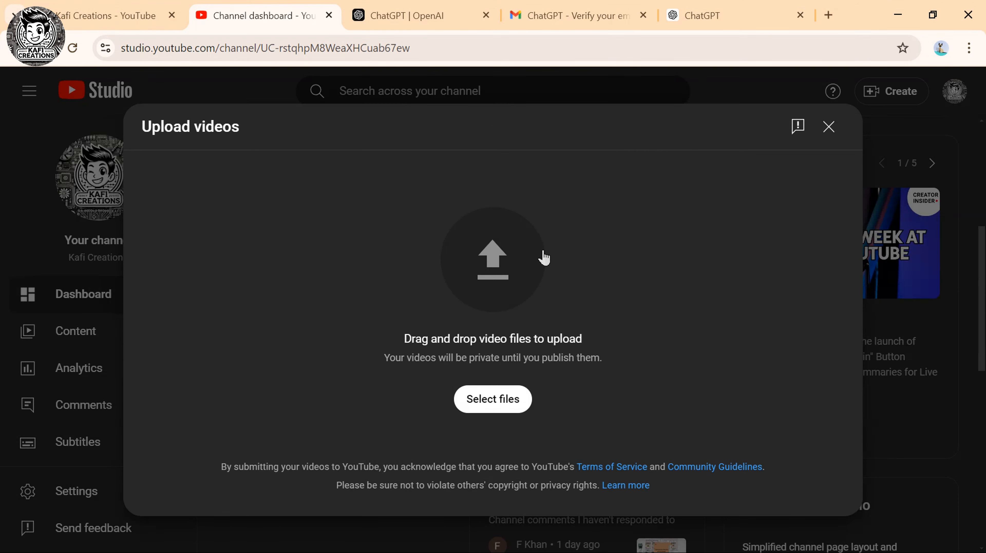
{"action": "left_click", "coordinate": [493, 399]}
{"action": "left_click", "coordinate": [170, 154]}
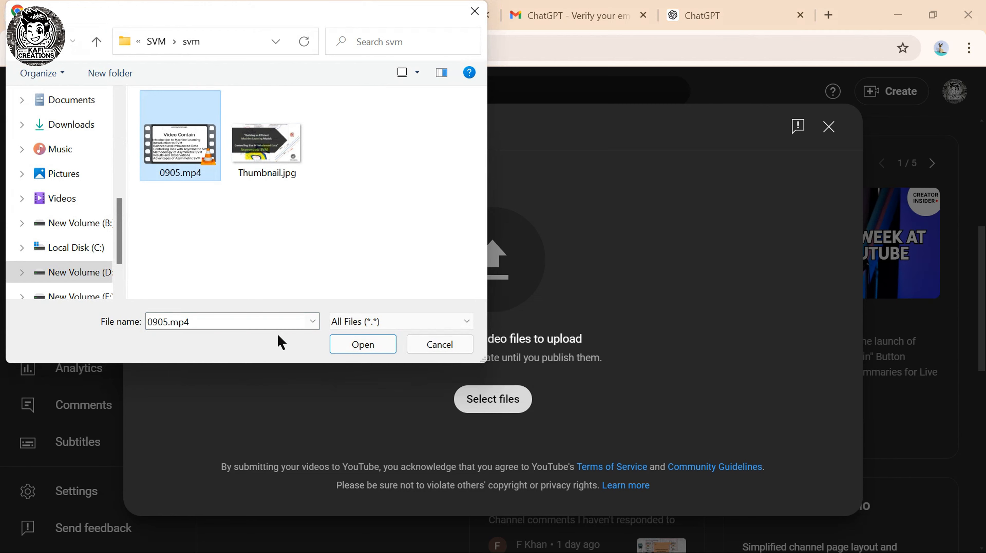
{"action": "left_click", "coordinate": [349, 345]}
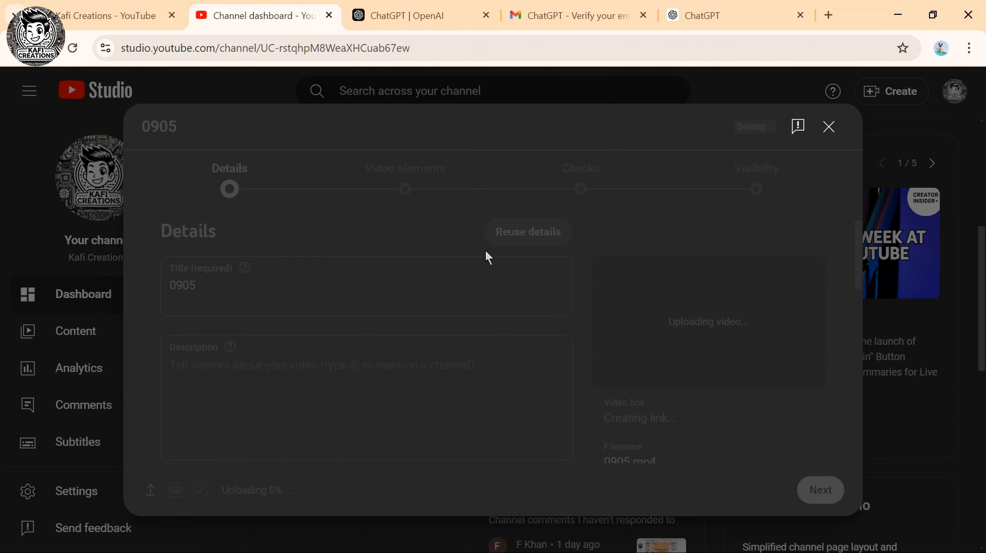
Set Thumbnail.jpg as the video's custom thumbnail.
{"action": "scroll", "coordinate": [417, 323], "scroll_direction": "down", "scroll_amount": 8}
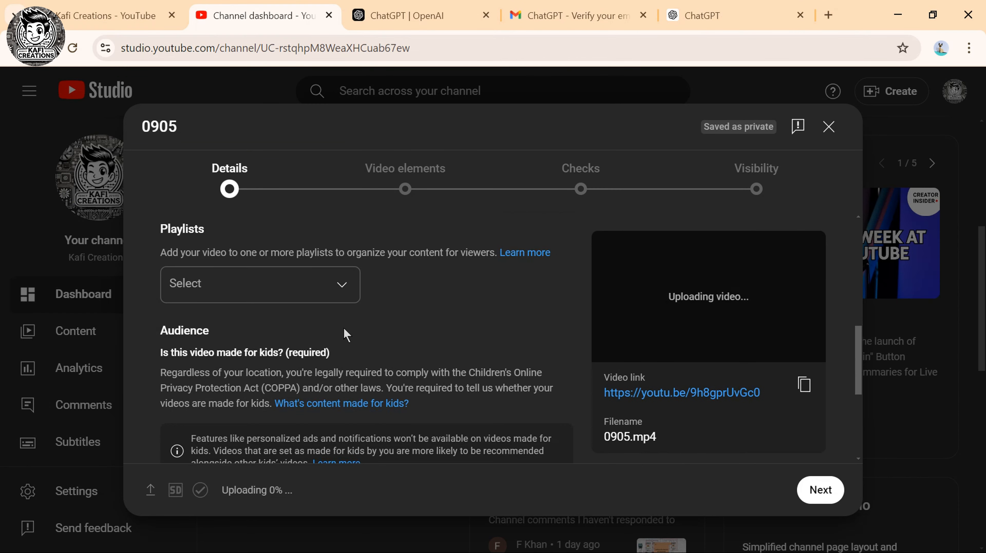
{"action": "scroll", "coordinate": [360, 333], "scroll_direction": "up", "scroll_amount": 7}
{"action": "scroll", "coordinate": [330, 341], "scroll_direction": "down", "scroll_amount": 3}
{"action": "scroll", "coordinate": [331, 341], "scroll_direction": "down", "scroll_amount": 1}
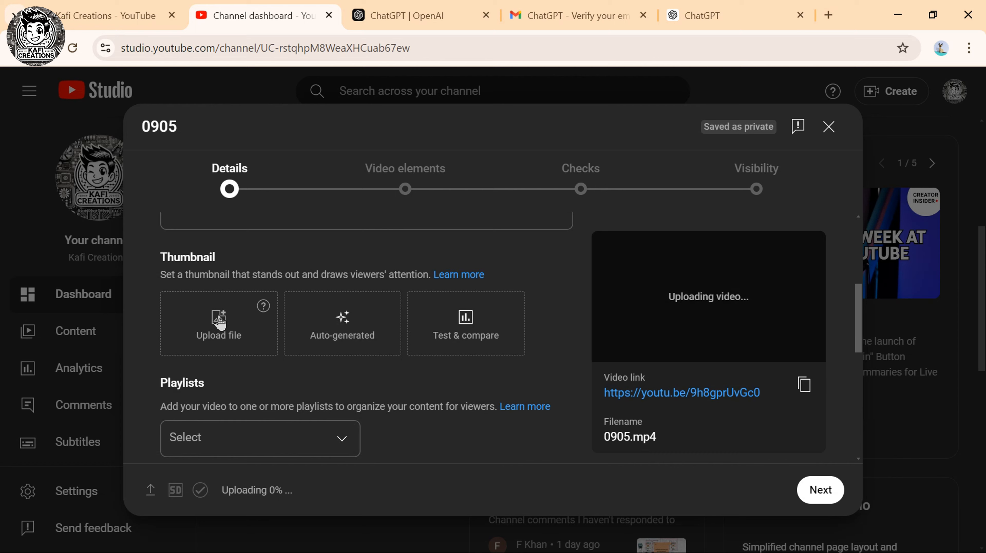
{"action": "left_click", "coordinate": [248, 324]}
{"action": "left_click", "coordinate": [212, 162]}
{"action": "left_click", "coordinate": [348, 351]}
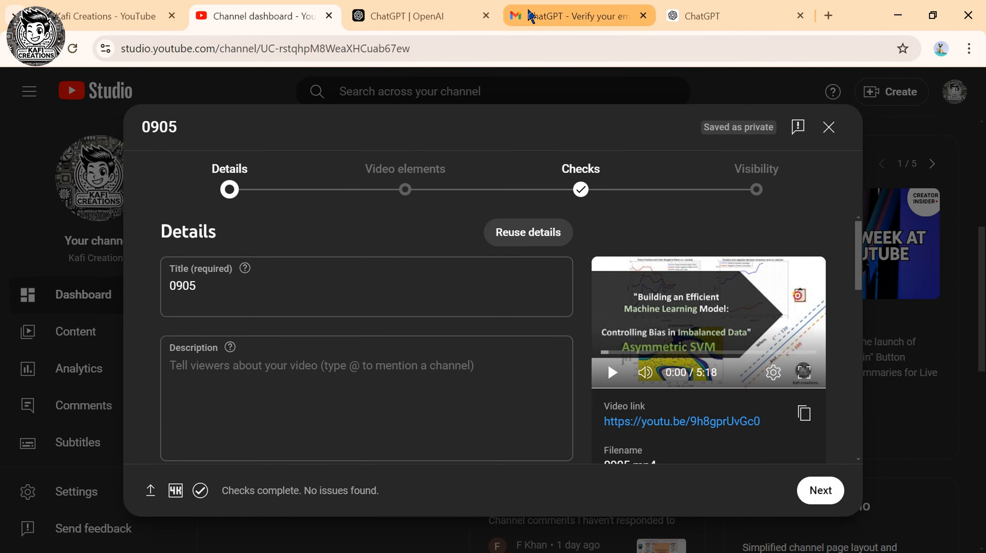
Ask ChatGPT for a YouTube title for an asymmetric SVM imbalanced-dataset video.
{"action": "left_click", "coordinate": [727, 15]}
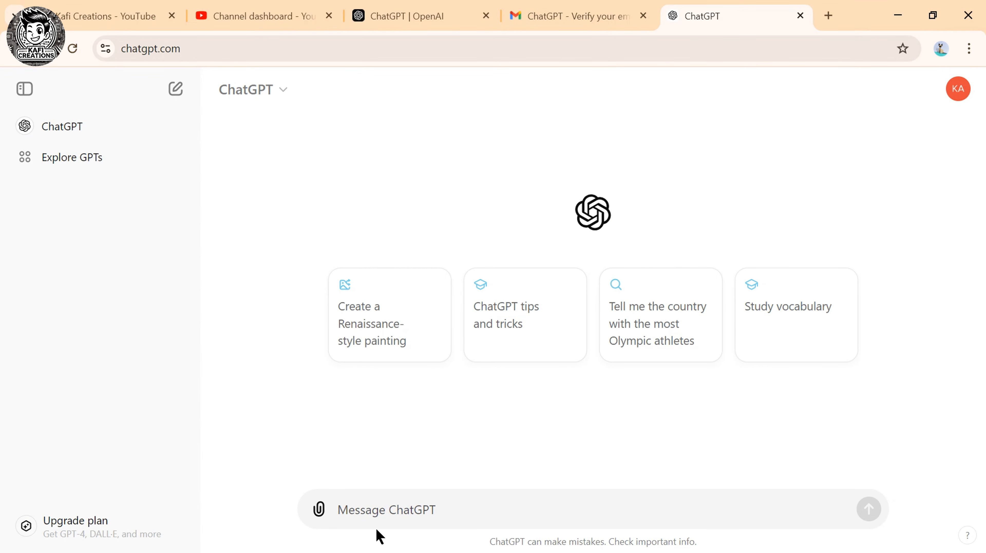
{"action": "left_click", "coordinate": [407, 509]}
{"action": "type", "text": "I'm trying to op"}
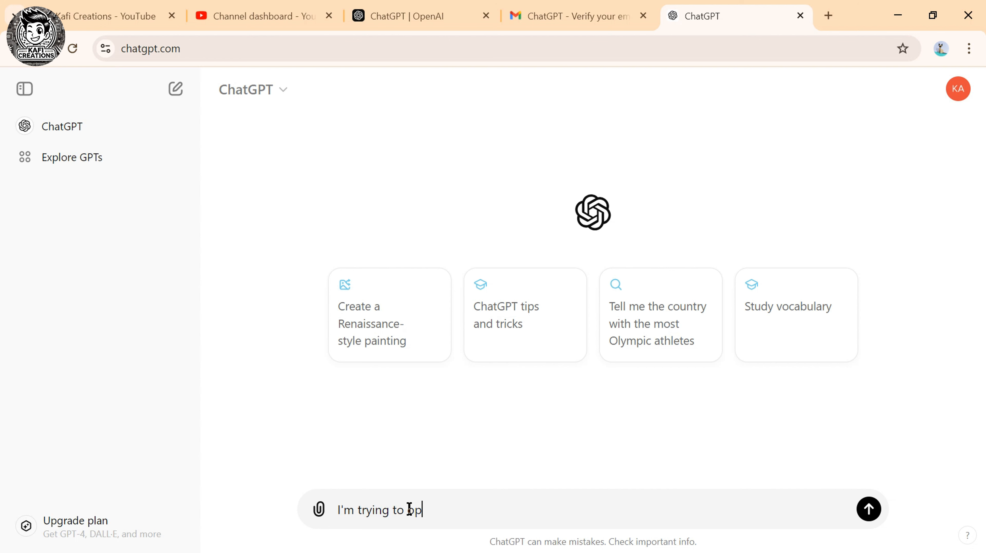
{"action": "type", "text": "timize machine learning a"}
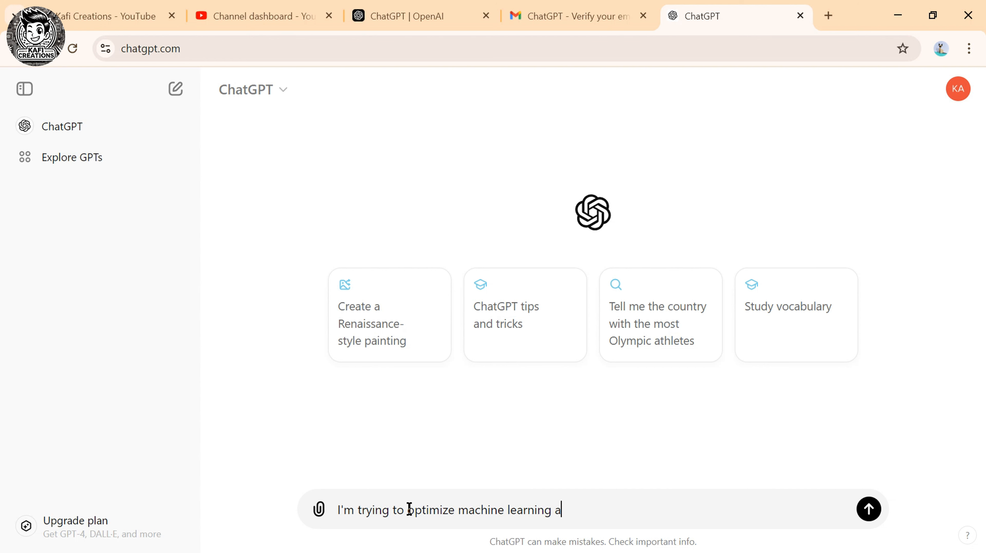
{"action": "key", "text": "BackSpace"}
{"action": "type", "text": "with asymmetric svm"}
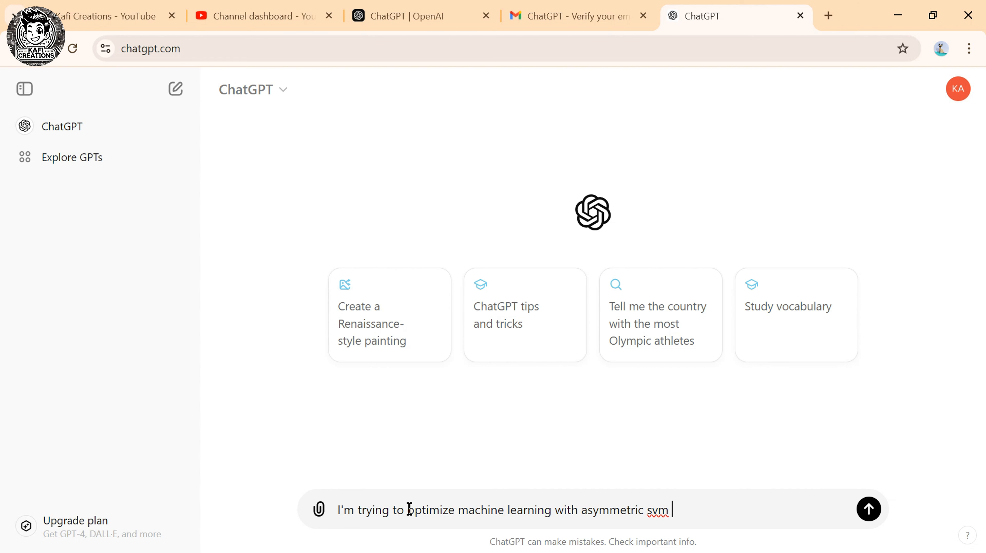
{"action": "type", "text": " for imbalance dataset . i use a pa"}
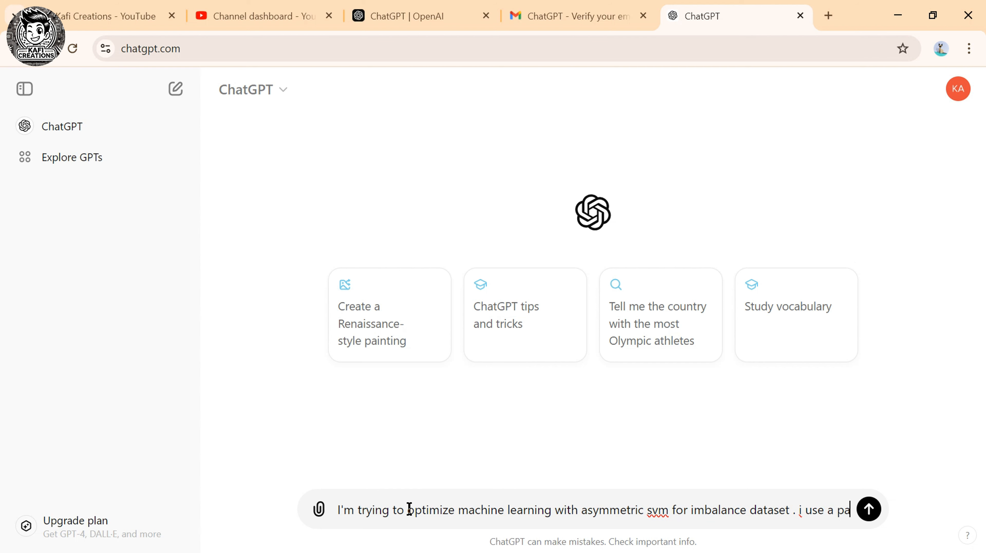
{"action": "type", "text": "rameter ,"}
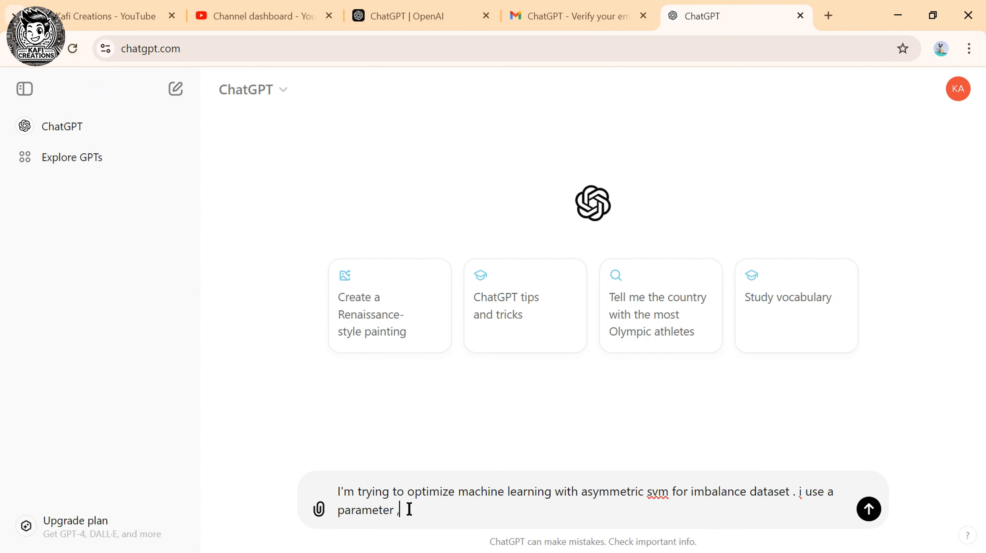
{"action": "type", "text": " Lambda the bias between la"}
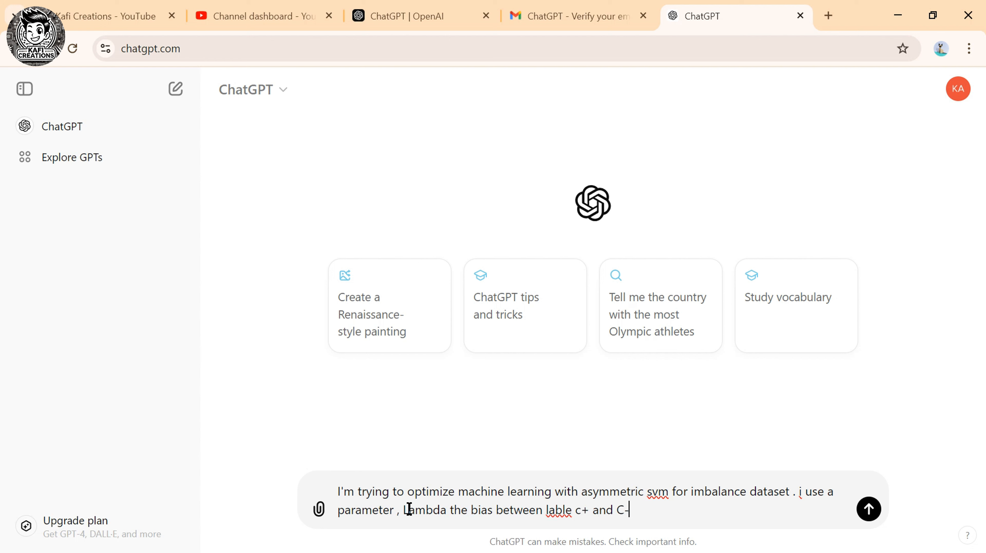
{"action": "left_click", "coordinate": [581, 510]}
{"action": "key", "text": "BackSpace"}
{"action": "type", "text": "C"}
{"action": "left_click", "coordinate": [636, 511]}
{"action": "type", "text": ". please provide "}
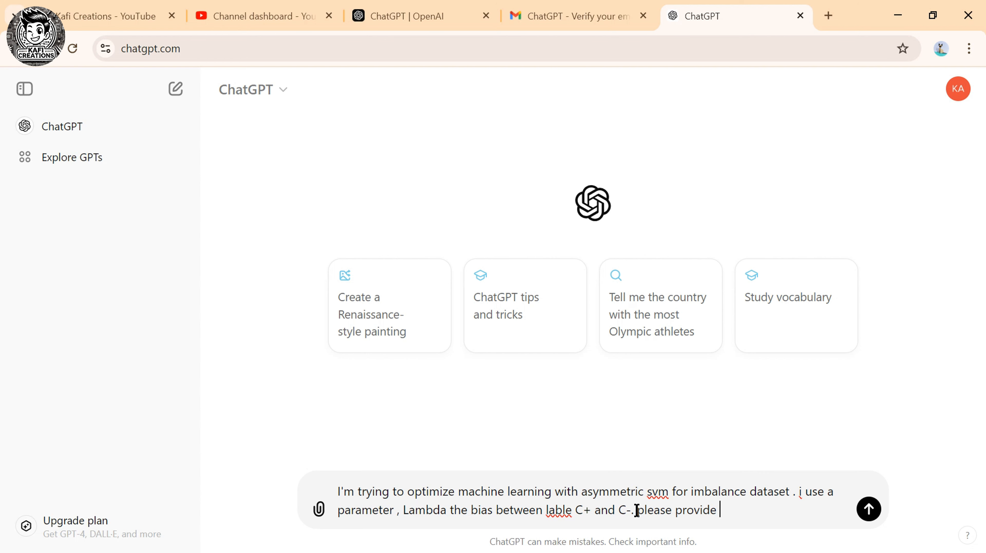
{"action": "type", "text": "me a youtube video"}
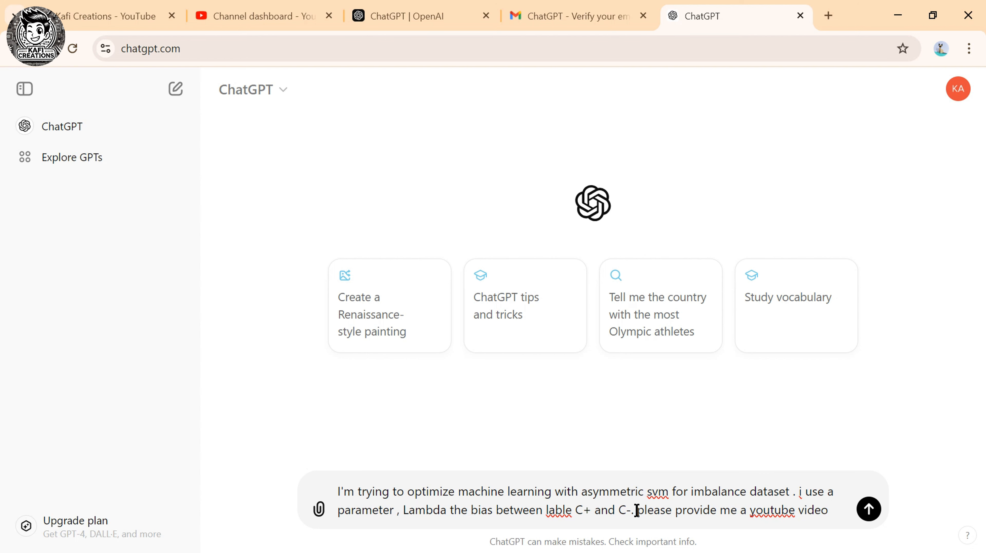
{"action": "type", "text": " title"}
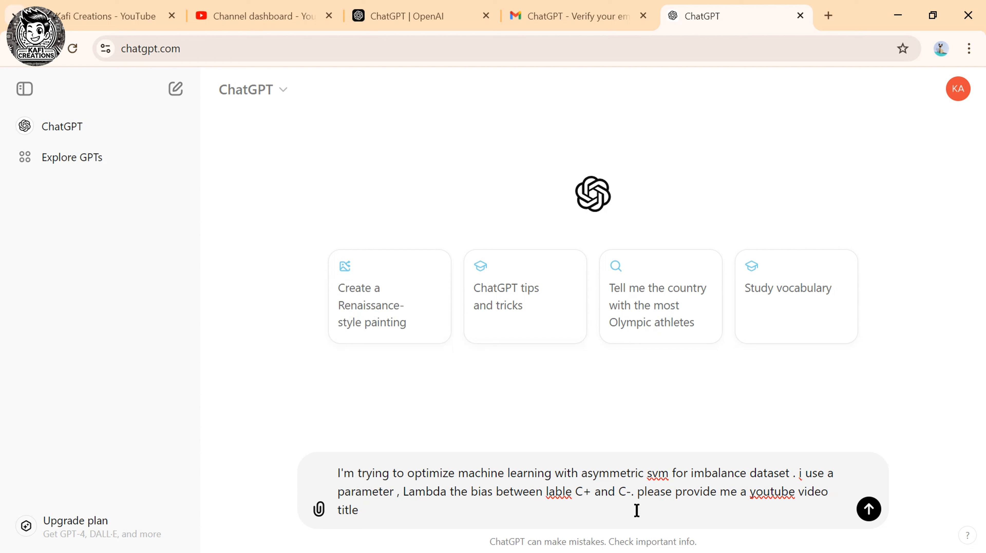
{"action": "type", "text": "."}
{"action": "left_click", "coordinate": [863, 508]}
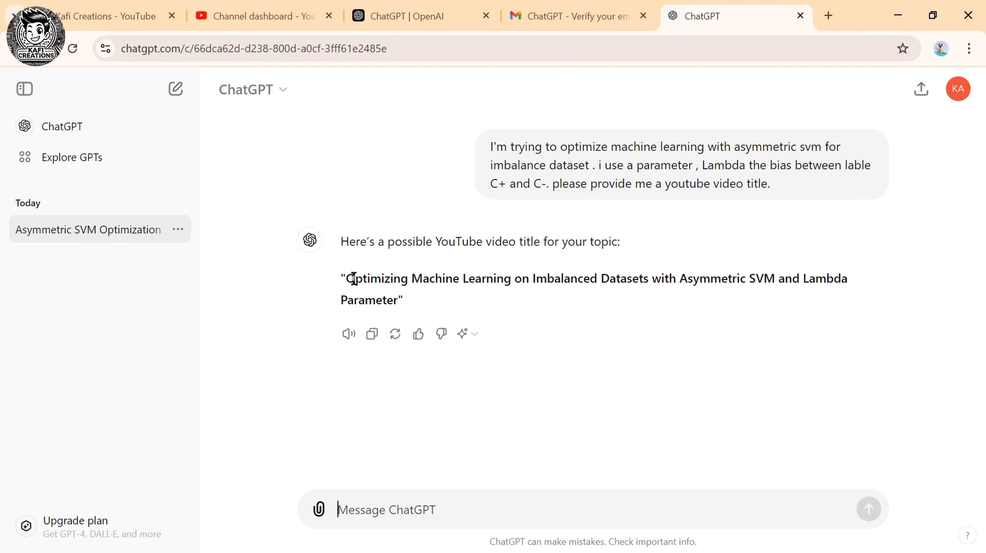
Replace the title 0905 with ChatGPT's suggested 'Optimizing Machine Learning on Imbalanced Datasets…' title.
{"action": "left_click_drag", "start_coordinate": [345, 278], "coordinate": [400, 298]}
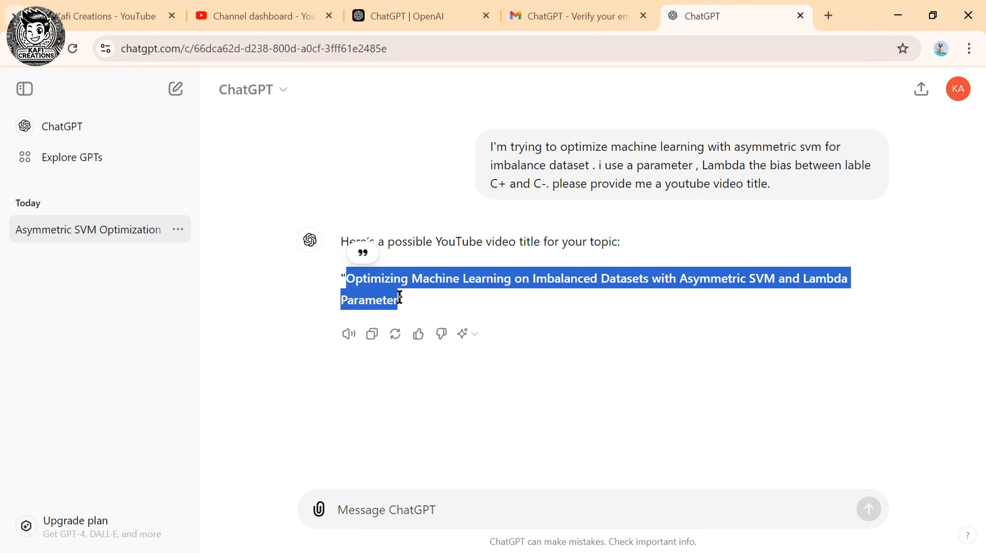
{"action": "right_click", "coordinate": [400, 298]}
{"action": "left_click", "coordinate": [436, 314]}
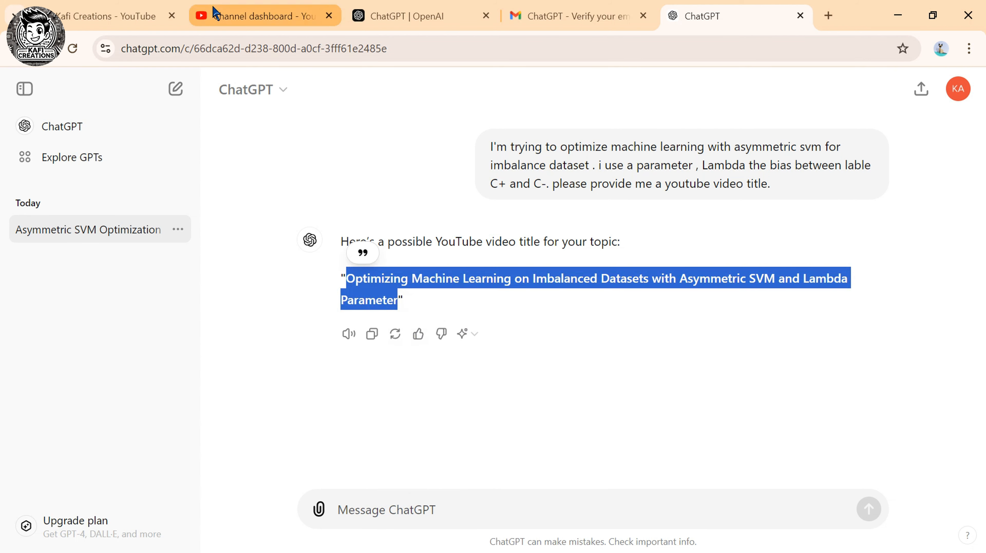
{"action": "left_click", "coordinate": [193, 24]}
{"action": "left_click", "coordinate": [205, 285]}
{"action": "left_click_drag", "start_coordinate": [205, 285], "coordinate": [171, 295]}
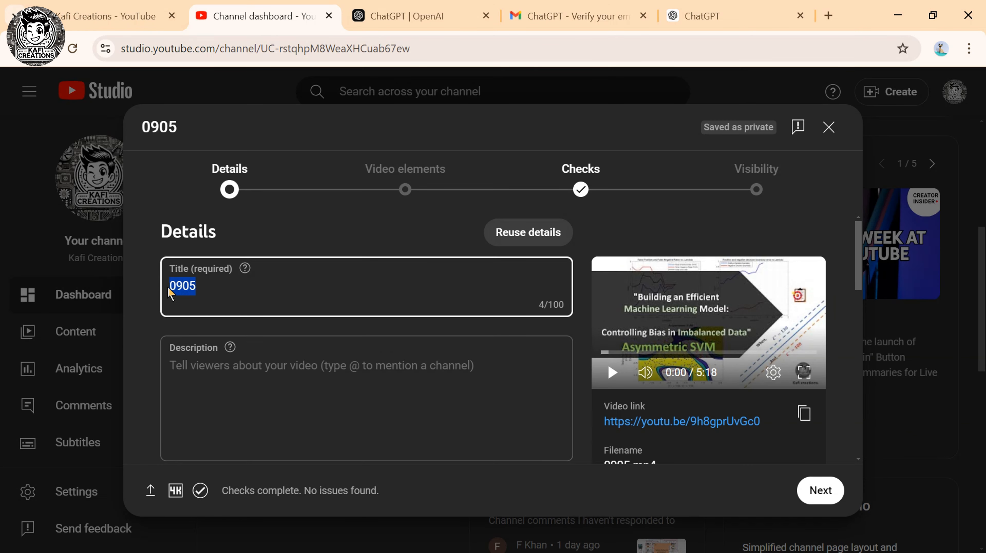
{"action": "key", "text": "BackSpace"}
{"action": "key", "text": "ctrl+v"}
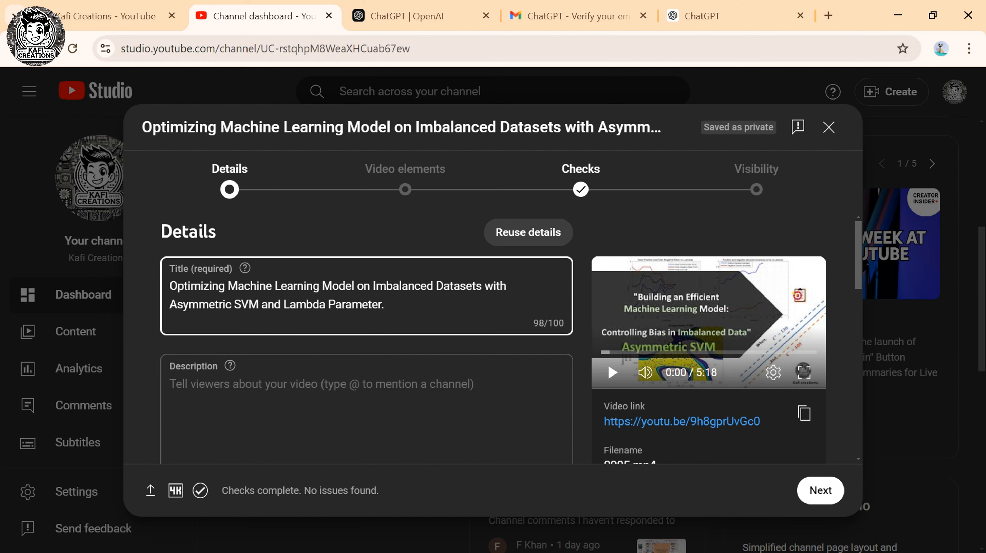
{"action": "left_click", "coordinate": [701, 16]}
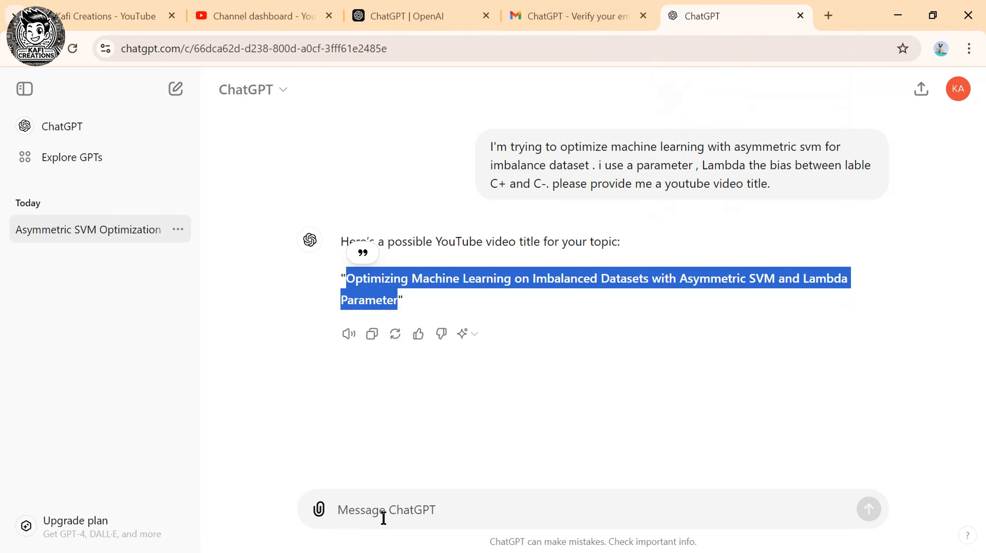
Ask ChatGPT 'Please provide me a description' for the video.
{"action": "left_click", "coordinate": [381, 511]}
{"action": "type", "text": "Please "}
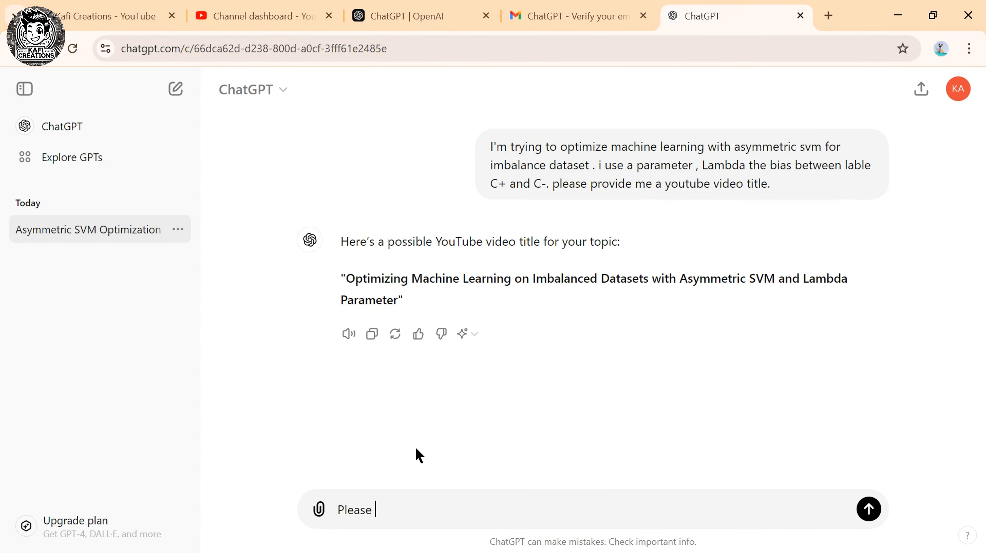
{"action": "type", "text": "provide me a description"}
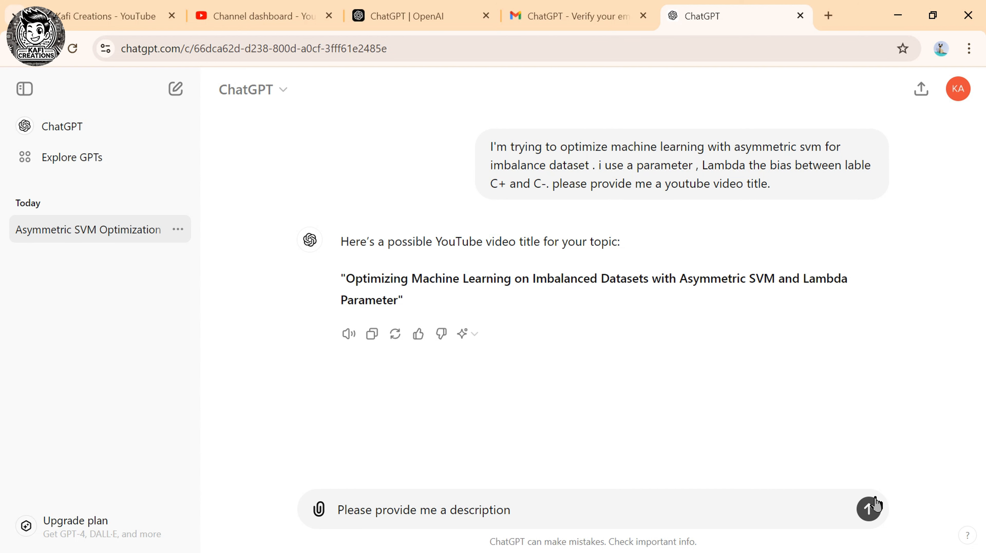
{"action": "left_click", "coordinate": [869, 509]}
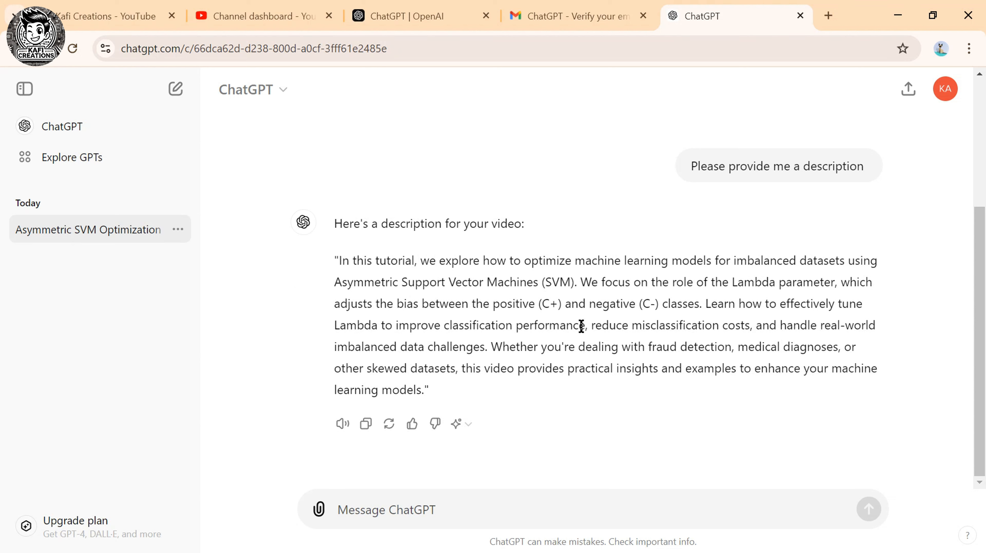
Paste ChatGPT's generated paragraph into the video's Description field.
{"action": "left_click_drag", "start_coordinate": [339, 261], "coordinate": [424, 407]}
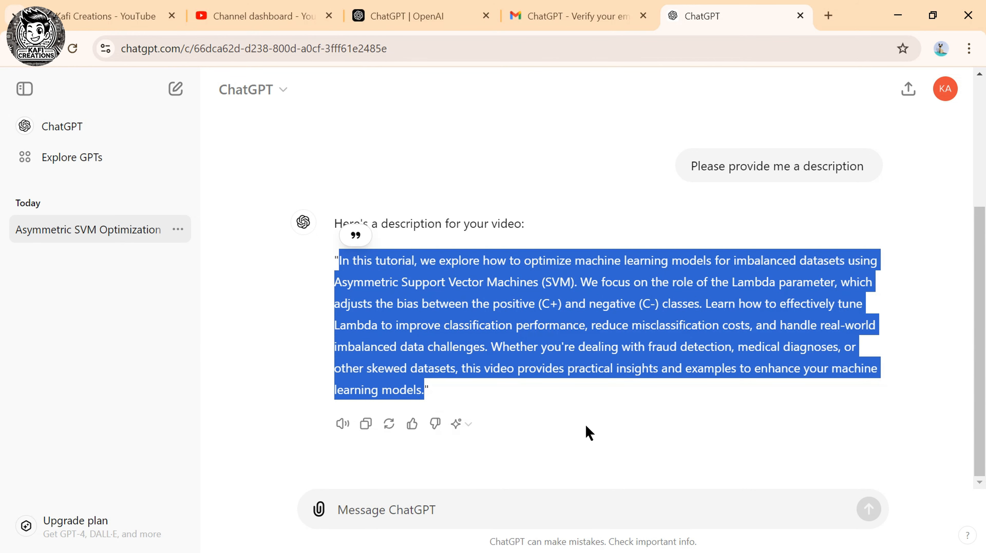
{"action": "left_click", "coordinate": [238, 16]}
{"action": "left_click", "coordinate": [217, 404]}
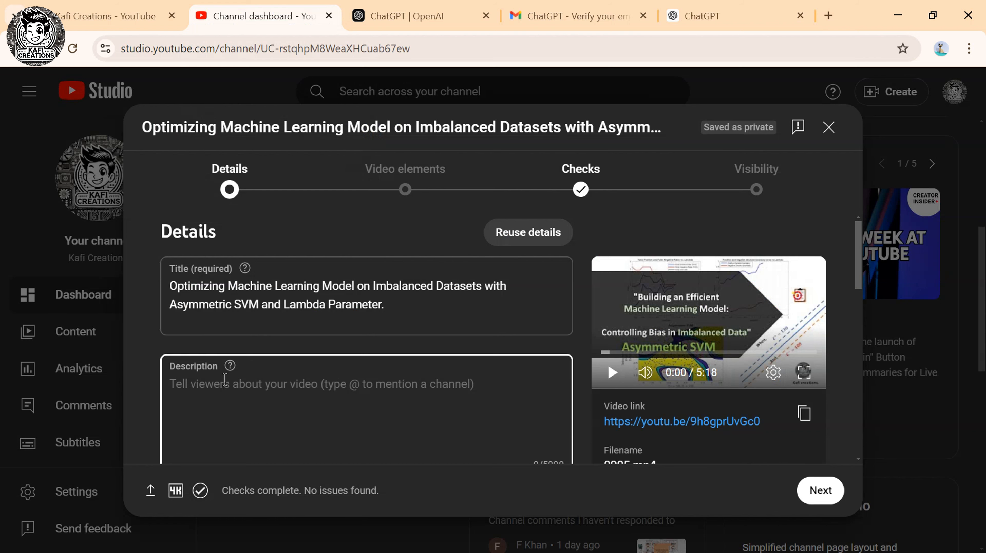
{"action": "key", "text": "ctrl+v"}
{"action": "scroll", "coordinate": [328, 412], "scroll_direction": "down", "scroll_amount": 5}
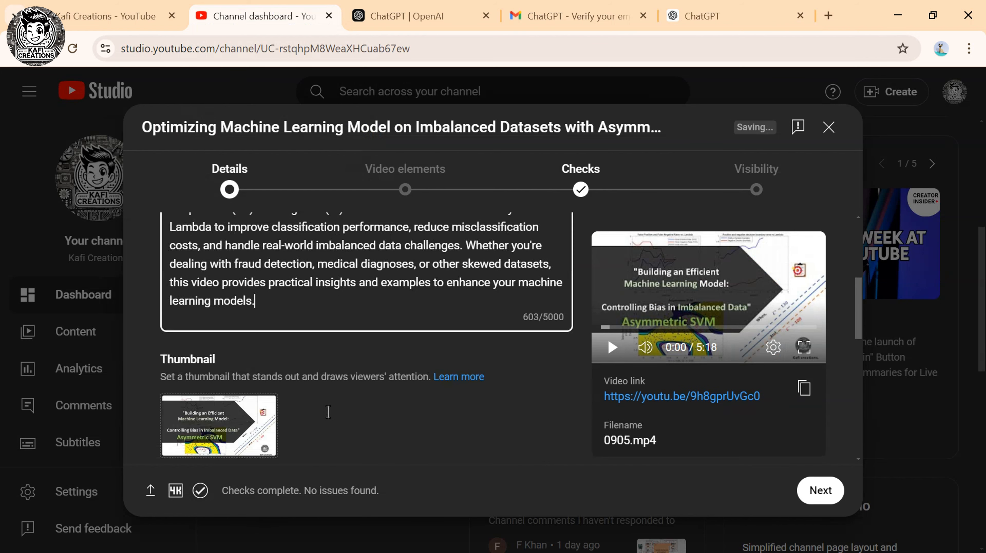
{"action": "scroll", "coordinate": [325, 270], "scroll_direction": "up", "scroll_amount": 3}
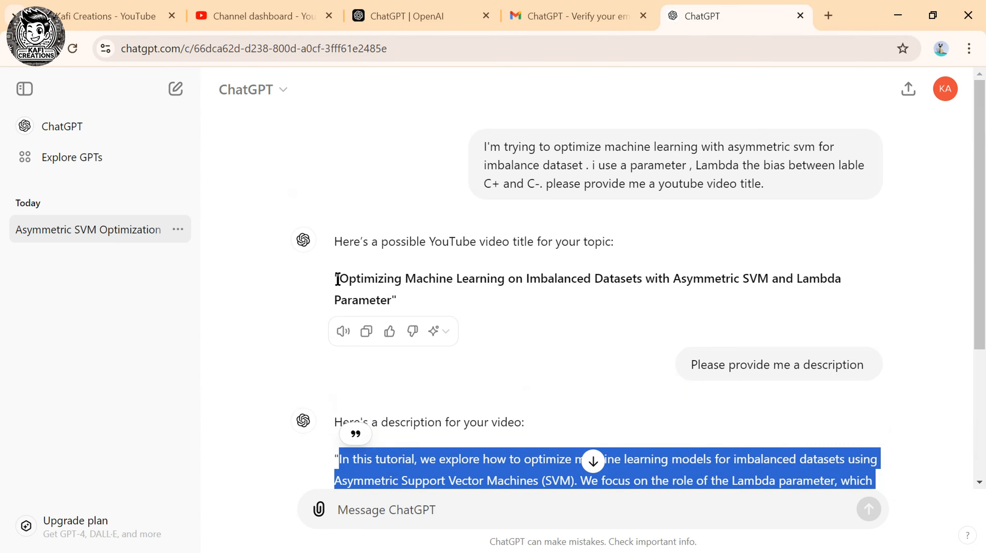
Request 20 machine learning and SVM titles like the current one, then select the first.
{"action": "left_click_drag", "start_coordinate": [339, 281], "coordinate": [386, 298]}
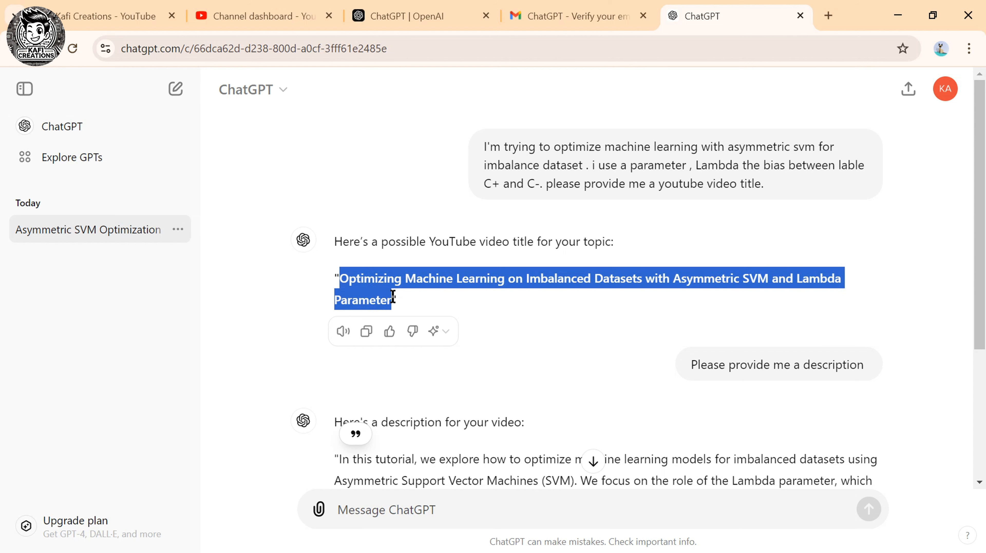
{"action": "left_click", "coordinate": [387, 497]}
{"action": "type", "text": "provide 20 title like"}
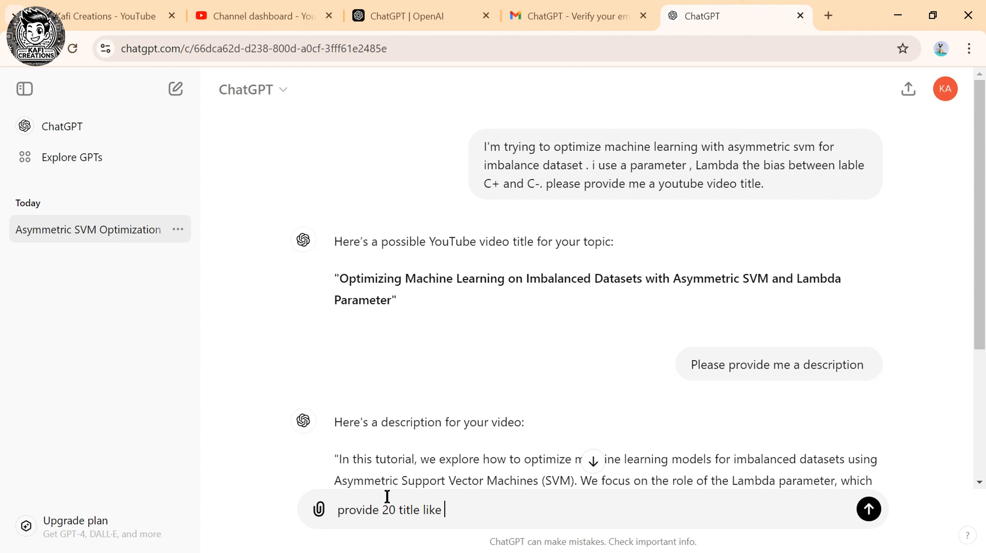
{"action": "key", "text": "ctrl+v"}
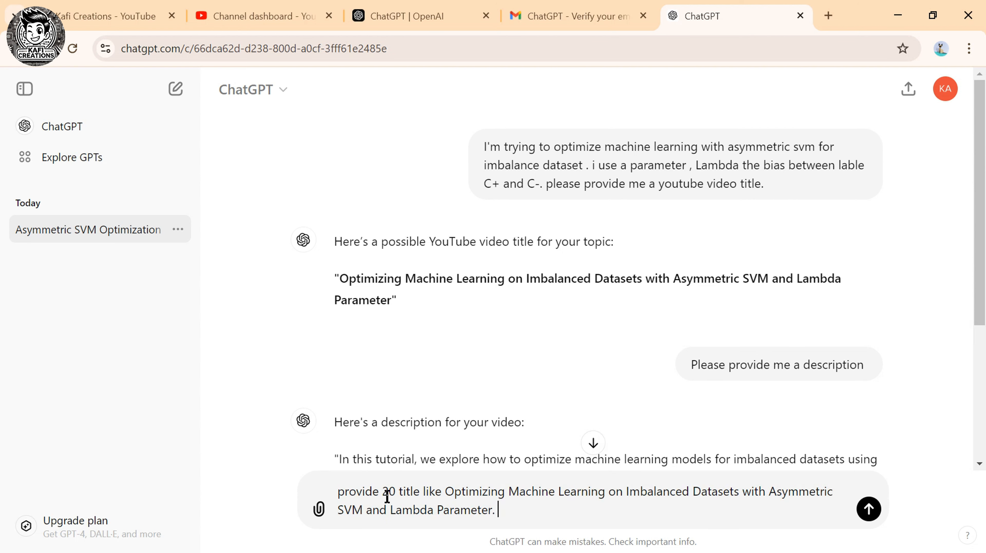
{"action": "scroll", "coordinate": [386, 497], "scroll_direction": "down", "scroll_amount": 5}
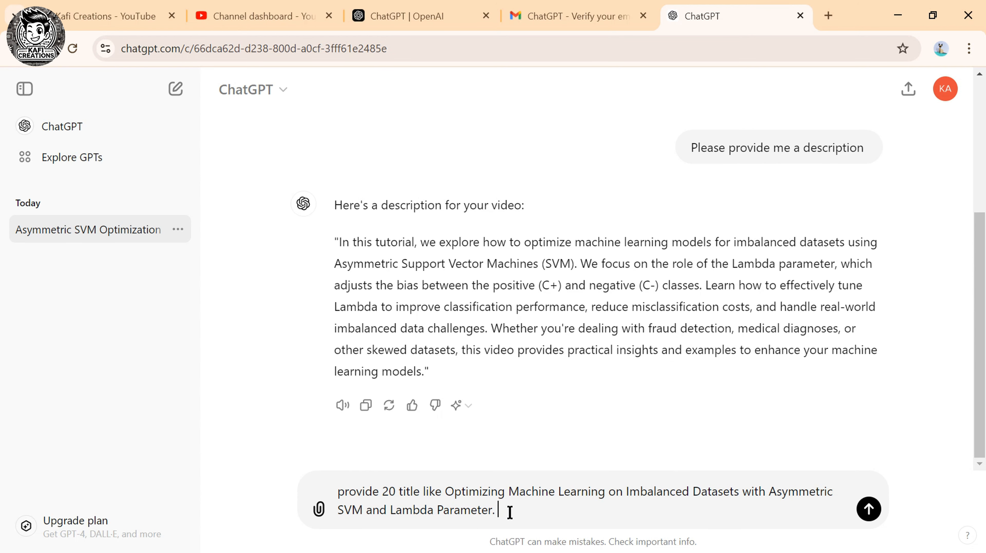
{"action": "type", "text": "machine learning and svm"}
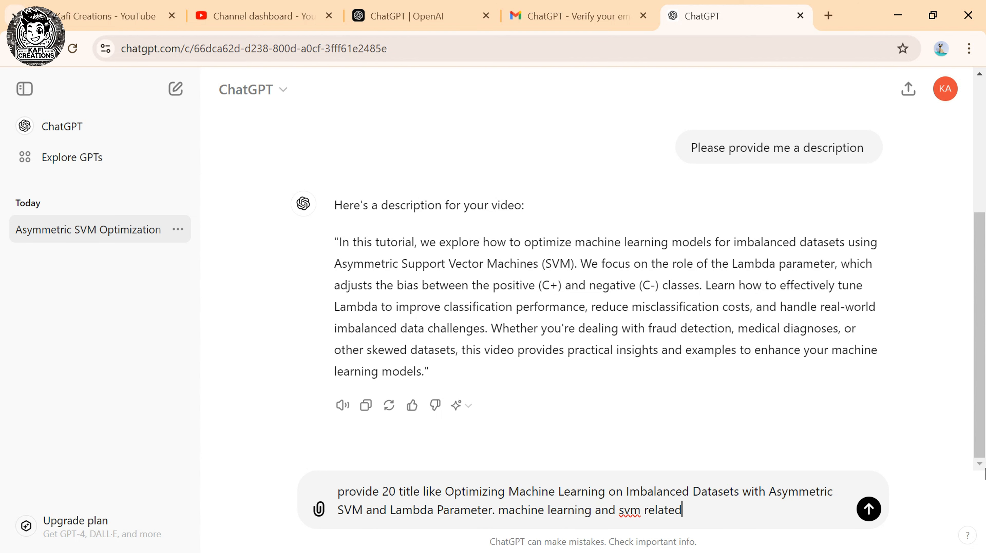
{"action": "type", "text": " related"}
{"action": "left_click", "coordinate": [868, 508]}
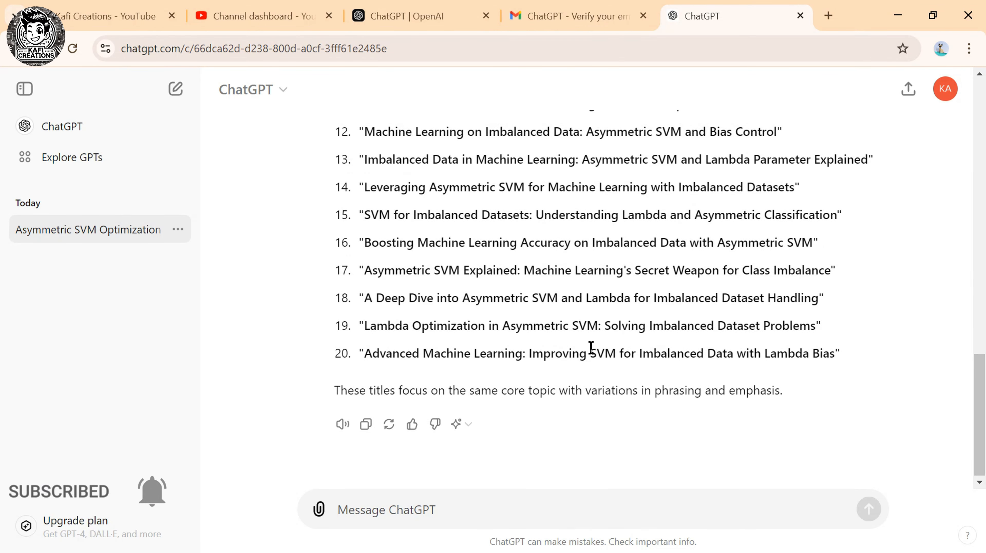
{"action": "scroll", "coordinate": [589, 347], "scroll_direction": "up", "scroll_amount": 10}
{"action": "scroll", "coordinate": [377, 229], "scroll_direction": "down", "scroll_amount": 4}
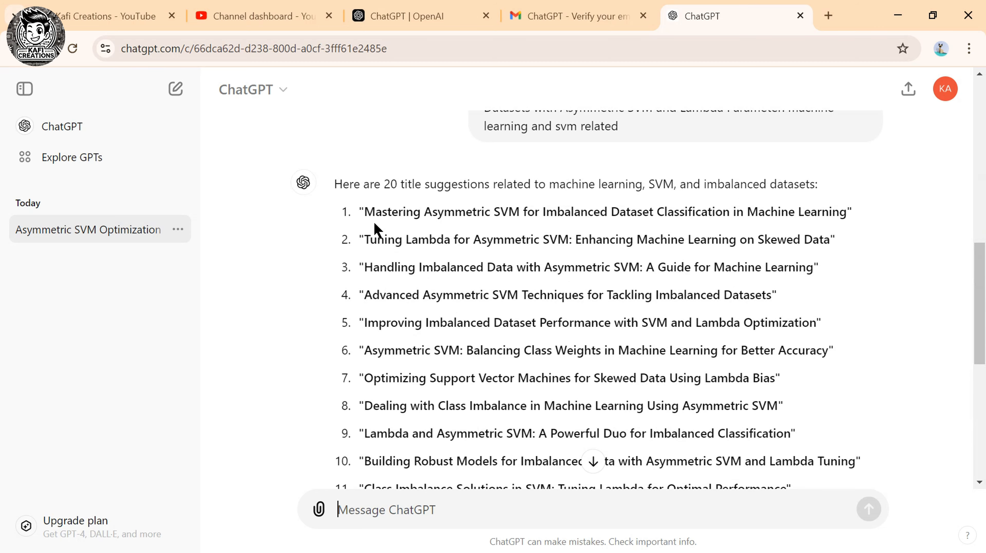
{"action": "left_click_drag", "start_coordinate": [365, 212], "coordinate": [790, 215]}
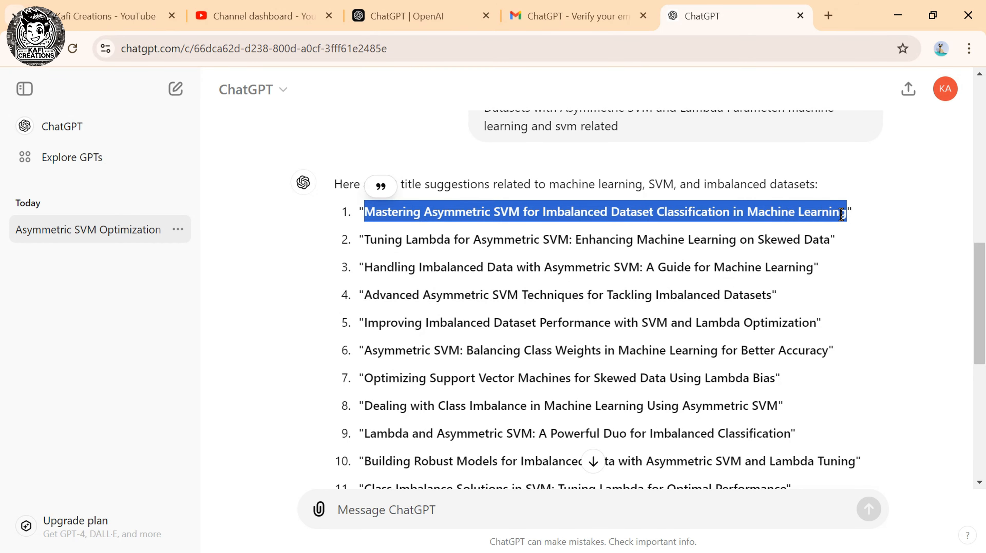
Paste the first two suggested titles into the Studio description on separate lines.
{"action": "left_click", "coordinate": [263, 16]}
{"action": "scroll", "coordinate": [263, 306], "scroll_direction": "down", "scroll_amount": 3}
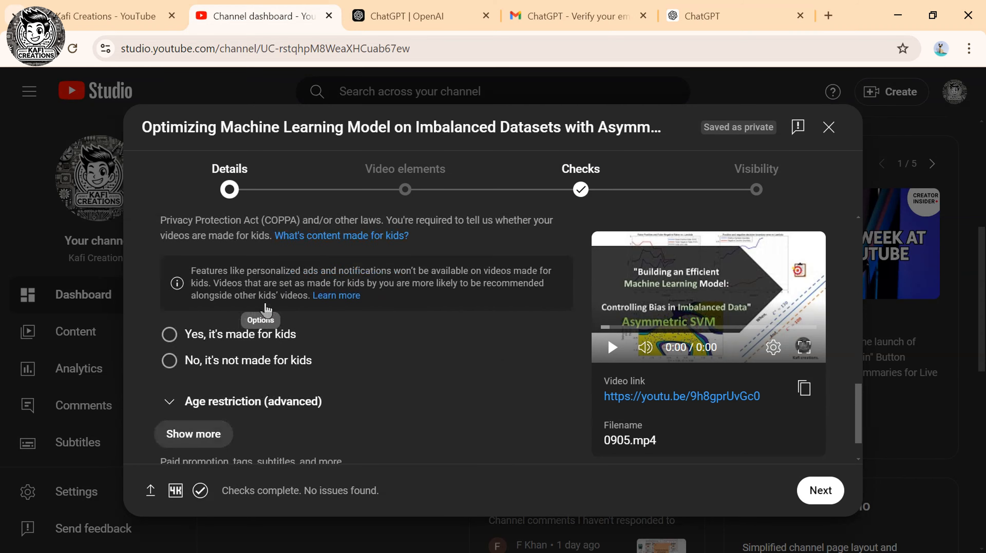
{"action": "scroll", "coordinate": [267, 310], "scroll_direction": "up", "scroll_amount": 8}
{"action": "type", "text": "Mastering Asymmetric SVM for Imbalanced Dataset Classification in Machine Learning"}
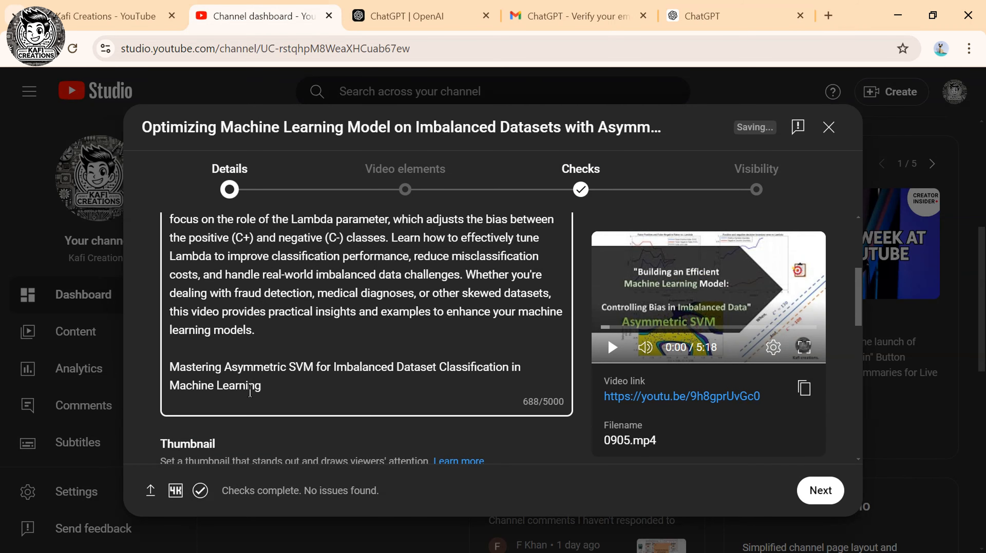
{"action": "left_click", "coordinate": [701, 16]}
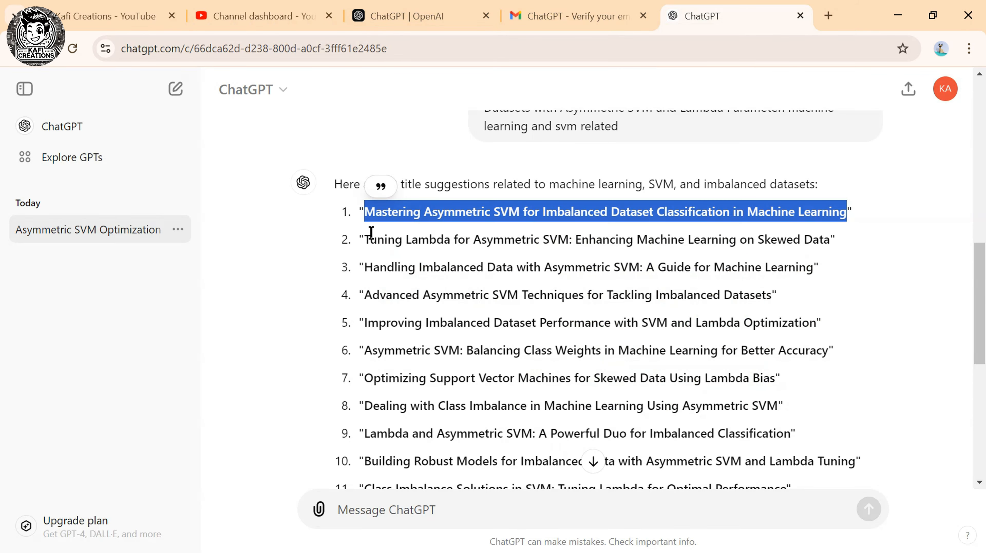
{"action": "left_click_drag", "start_coordinate": [366, 240], "coordinate": [835, 240]}
{"action": "key", "text": "ctrl+c"}
{"action": "left_click", "coordinate": [263, 16]}
{"action": "key", "text": "ctrl+v"}
{"action": "key", "text": "Return"}
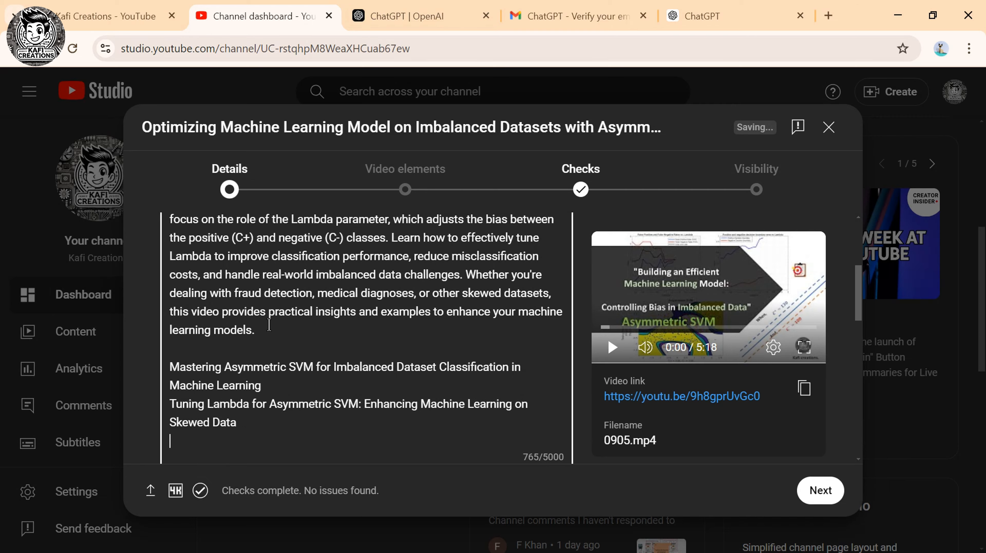
Add the third and fourth suggested titles to the description, one per line.
{"action": "left_click", "coordinate": [701, 16]}
{"action": "scroll", "coordinate": [504, 270], "scroll_direction": "down", "scroll_amount": 2}
{"action": "left_click_drag", "start_coordinate": [364, 190], "coordinate": [818, 190]}
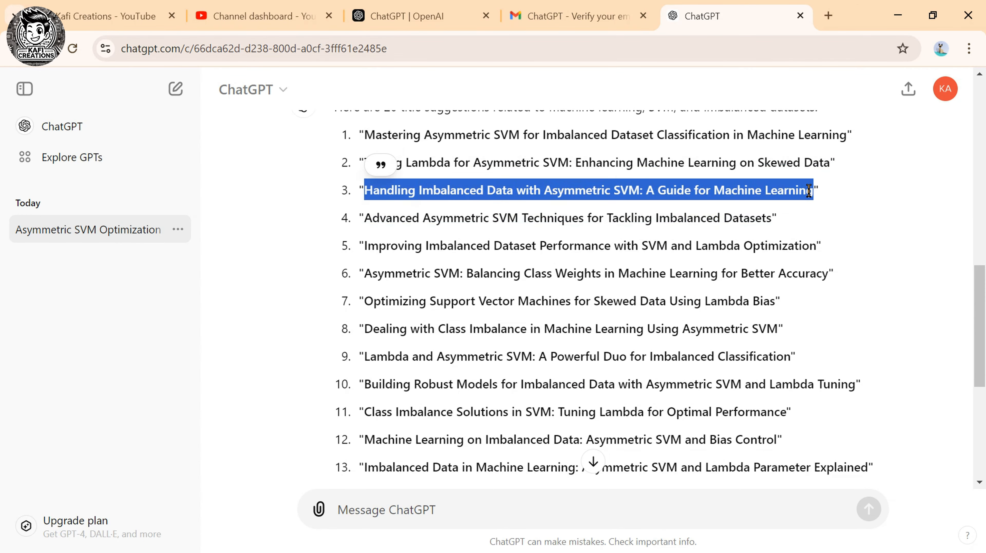
{"action": "key", "text": "ctrl+c"}
{"action": "left_click", "coordinate": [263, 16]}
{"action": "key", "text": "ctrl+v"}
{"action": "key", "text": "Return"}
{"action": "left_click", "coordinate": [701, 16]}
{"action": "left_click_drag", "start_coordinate": [365, 216], "coordinate": [772, 216]}
{"action": "key", "text": "ctrl+c"}
{"action": "left_click", "coordinate": [263, 16]}
{"action": "key", "text": "ctrl+v"}
{"action": "left_click", "coordinate": [701, 16]}
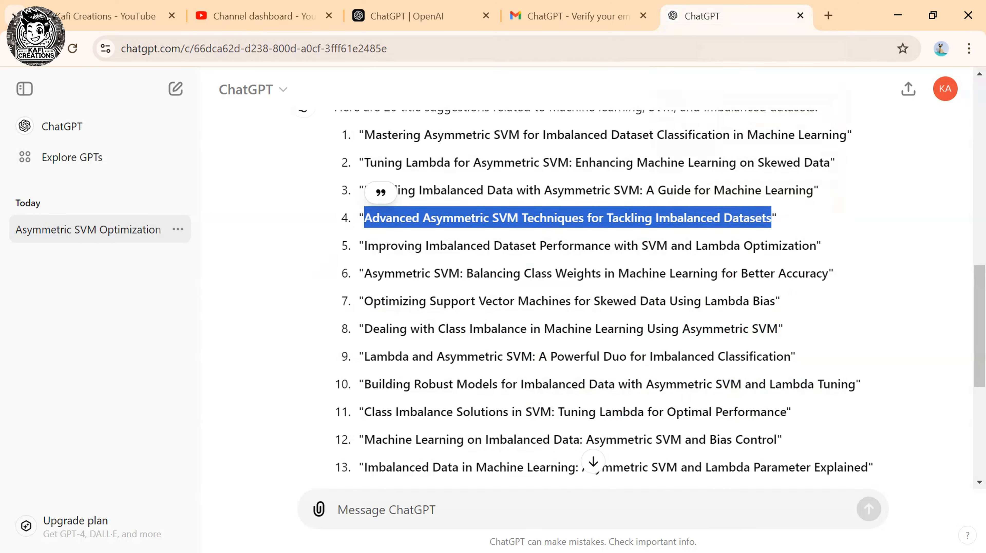
{"action": "left_click_drag", "start_coordinate": [365, 246], "coordinate": [815, 246]}
{"action": "left_click", "coordinate": [264, 16]}
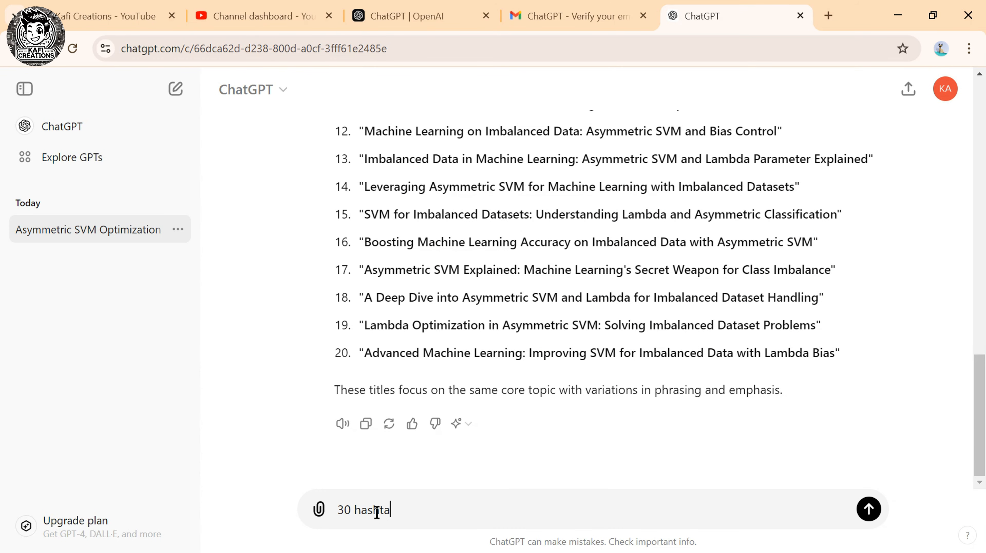
Send ChatGPT the request for 30 video hashtags.
{"action": "type", "text": "g"}
{"action": "left_click", "coordinate": [868, 509]}
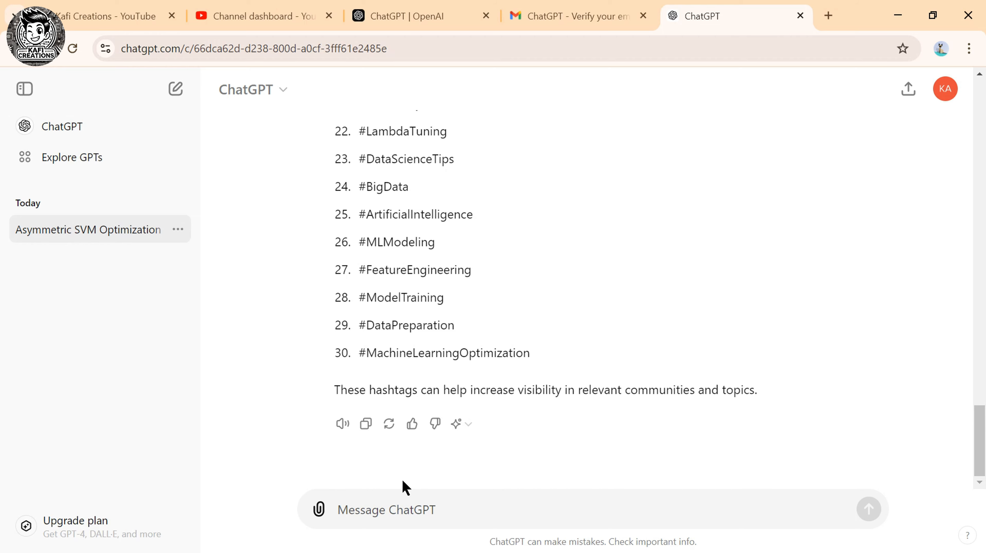
{"action": "scroll", "coordinate": [396, 438], "scroll_direction": "up", "scroll_amount": 10}
{"action": "scroll", "coordinate": [398, 440], "scroll_direction": "down", "scroll_amount": 10}
Ask for the hashtags as one unnumbered paragraph and select that paragraph.
{"action": "type", "text": "avoid numbering provide paragraph"}
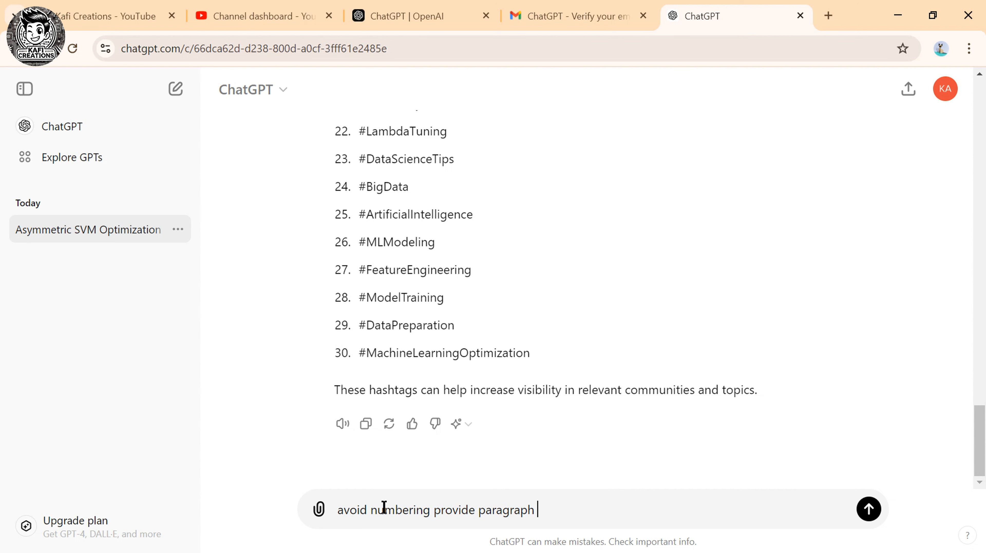
{"action": "key", "text": "Return"}
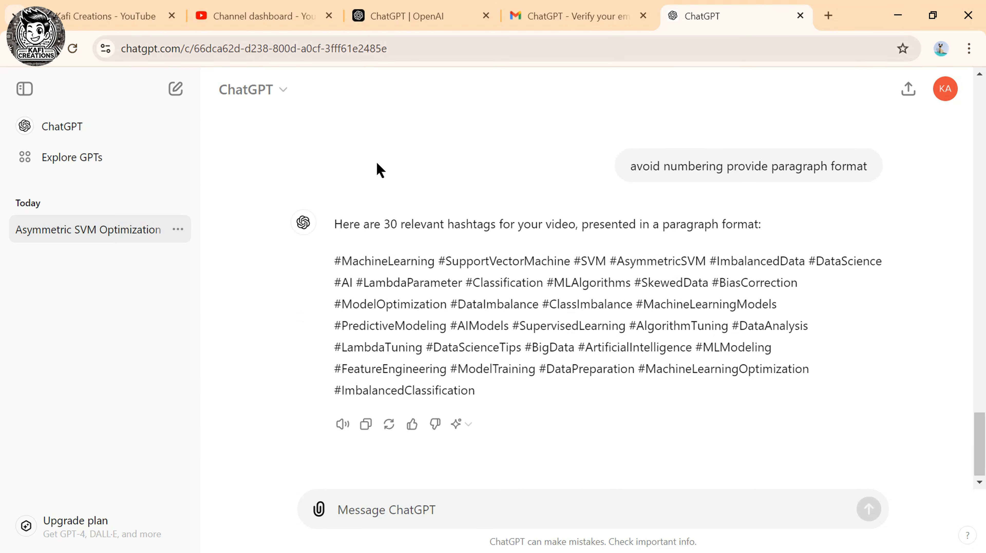
{"action": "left_click_drag", "start_coordinate": [335, 265], "coordinate": [481, 394]}
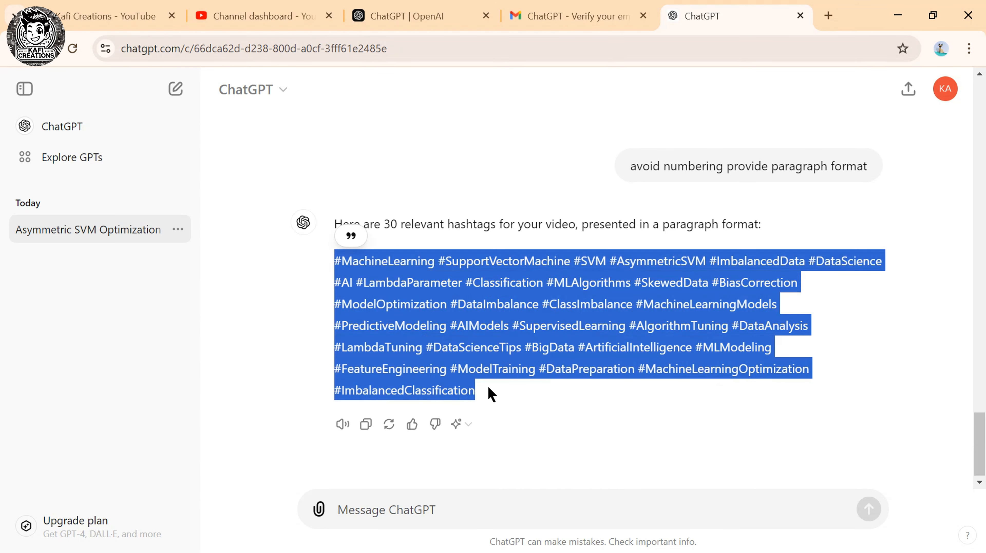
{"action": "key", "text": "ctrl+2"}
Paste the hashtag paragraph into the description and put #svmclassification before #MachineLearning.
{"action": "key", "text": "ctrl+v"}
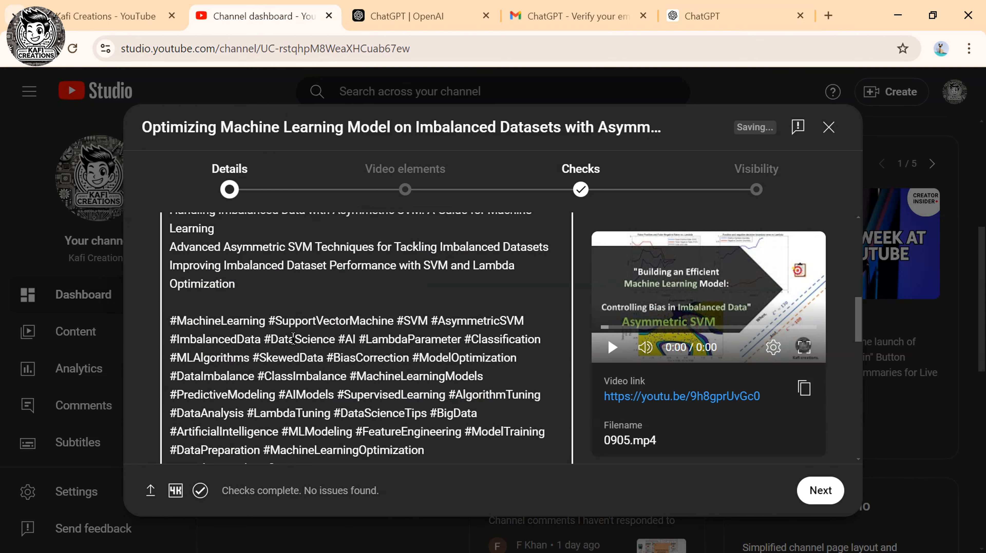
{"action": "scroll", "coordinate": [301, 341], "scroll_direction": "up", "scroll_amount": 2}
{"action": "type", "text": "#svmclass"}
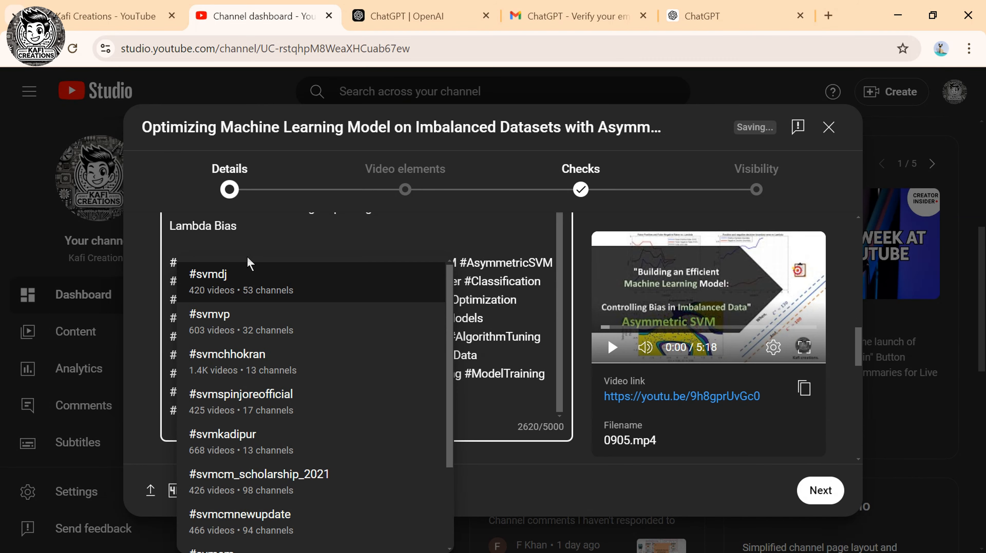
{"action": "type", "text": "ification"}
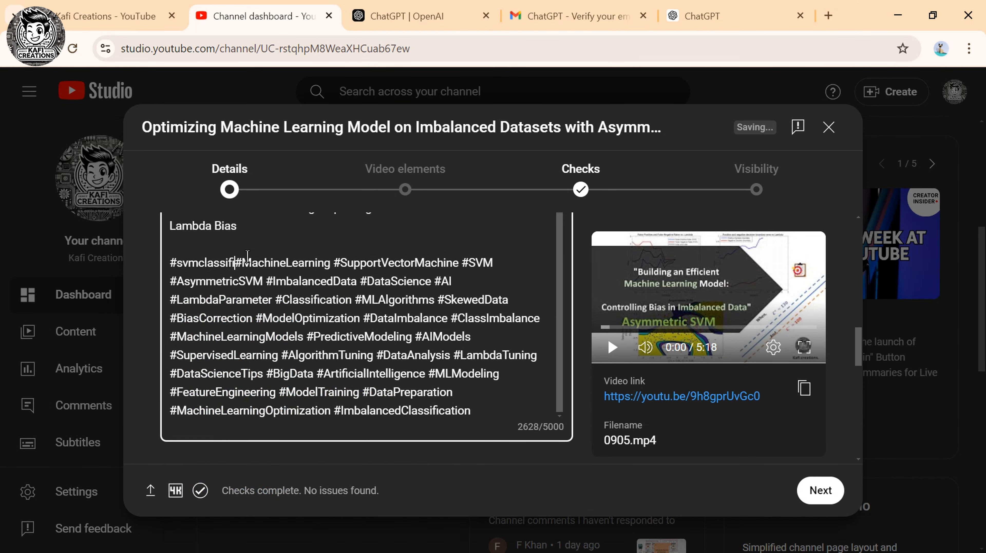
{"action": "left_click", "coordinate": [239, 295]}
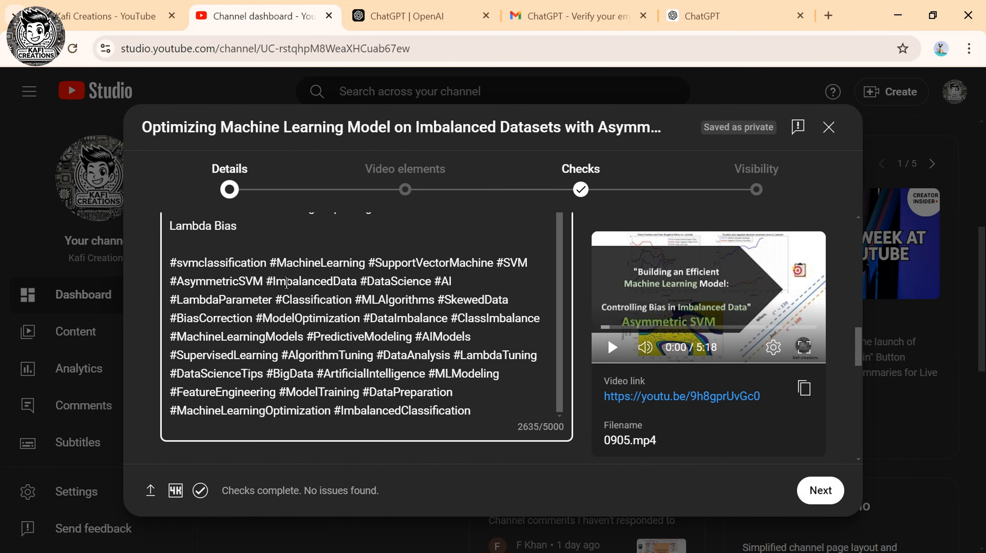
{"action": "scroll", "coordinate": [286, 283], "scroll_direction": "up", "scroll_amount": 1}
{"action": "scroll", "coordinate": [286, 283], "scroll_direction": "down", "scroll_amount": 1}
{"action": "scroll", "coordinate": [287, 283], "scroll_direction": "down", "scroll_amount": 5}
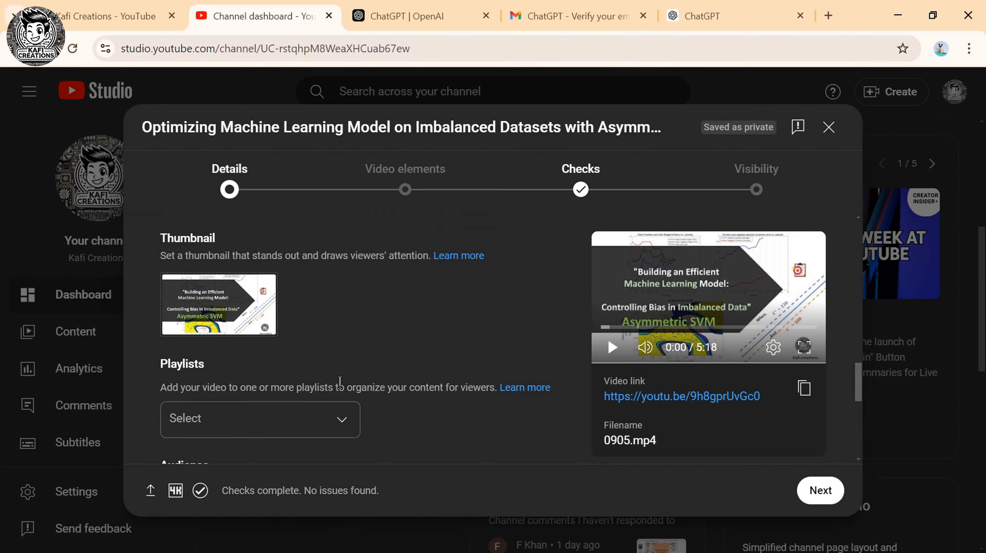
Mark the video as 'No, it's not made for kids'.
{"action": "scroll", "coordinate": [340, 383], "scroll_direction": "down", "scroll_amount": 4}
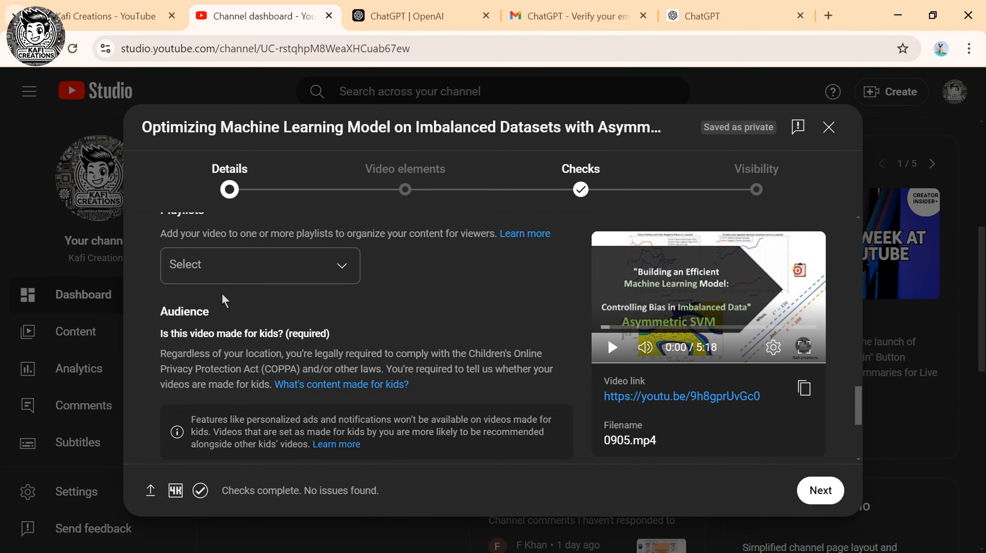
{"action": "scroll", "coordinate": [191, 364], "scroll_direction": "down", "scroll_amount": 4}
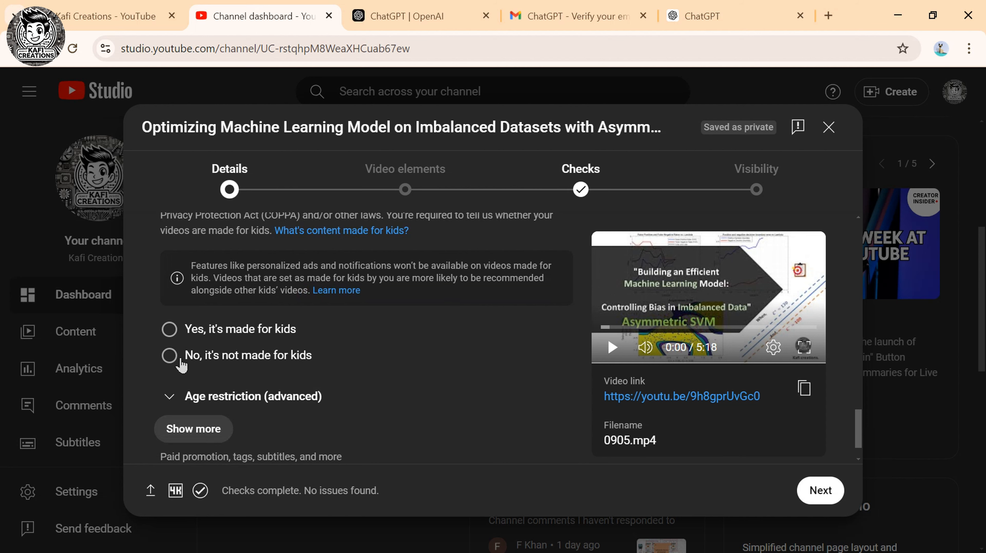
{"action": "left_click", "coordinate": [180, 360]}
{"action": "scroll", "coordinate": [248, 341], "scroll_direction": "down", "scroll_amount": 1}
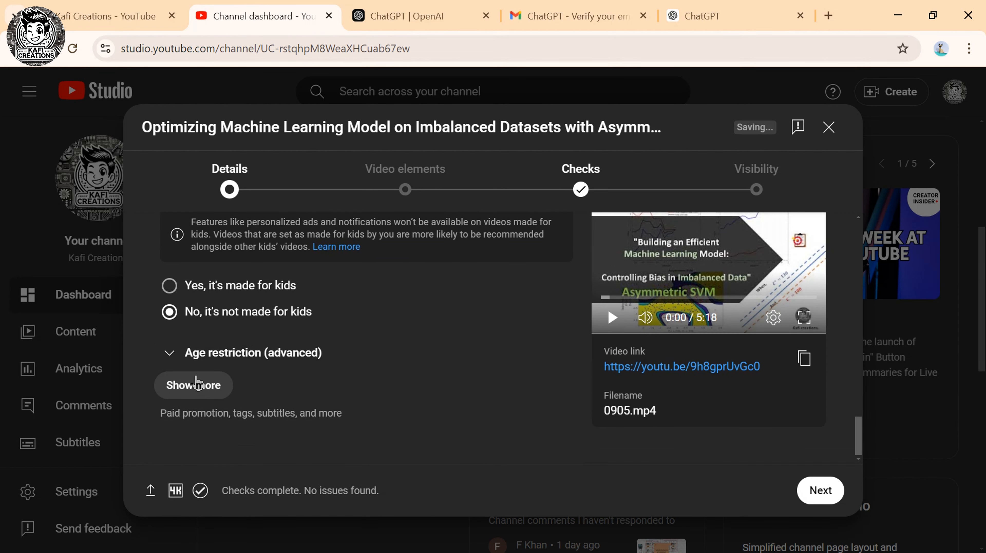
Expand Show more down to the Tags section, then start a ChatGPT prompt 'provide some tags'.
{"action": "left_click", "coordinate": [195, 384]}
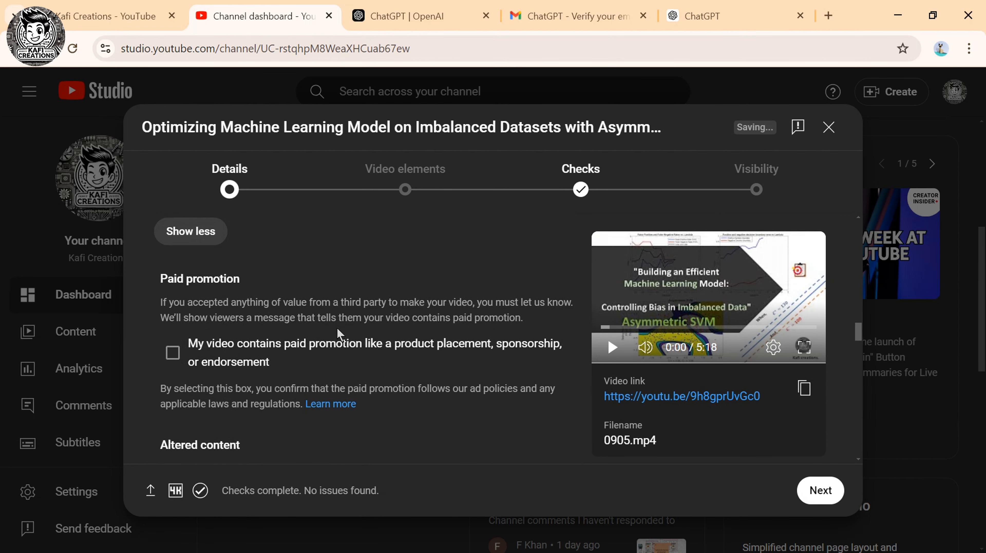
{"action": "scroll", "coordinate": [337, 334], "scroll_direction": "down", "scroll_amount": 10}
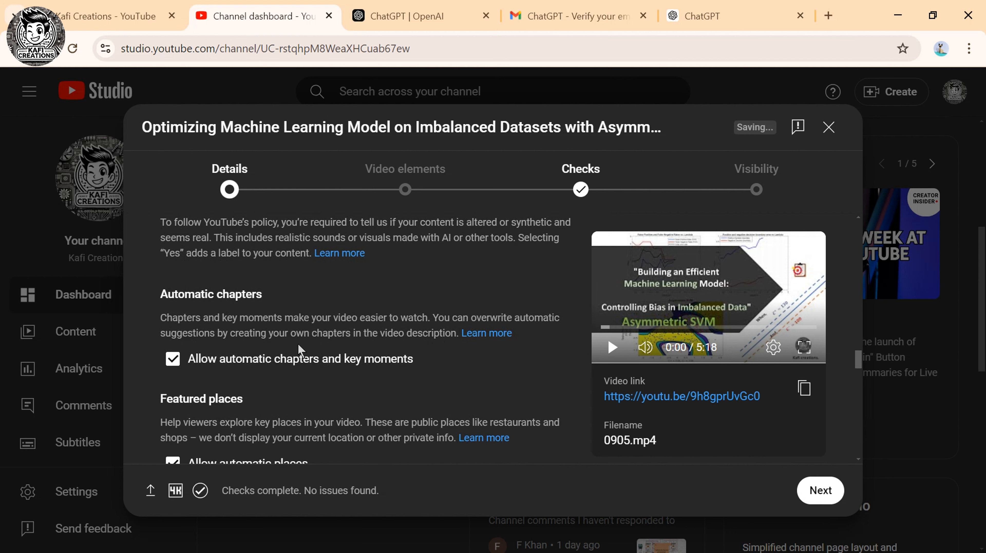
{"action": "scroll", "coordinate": [275, 387], "scroll_direction": "down", "scroll_amount": 5}
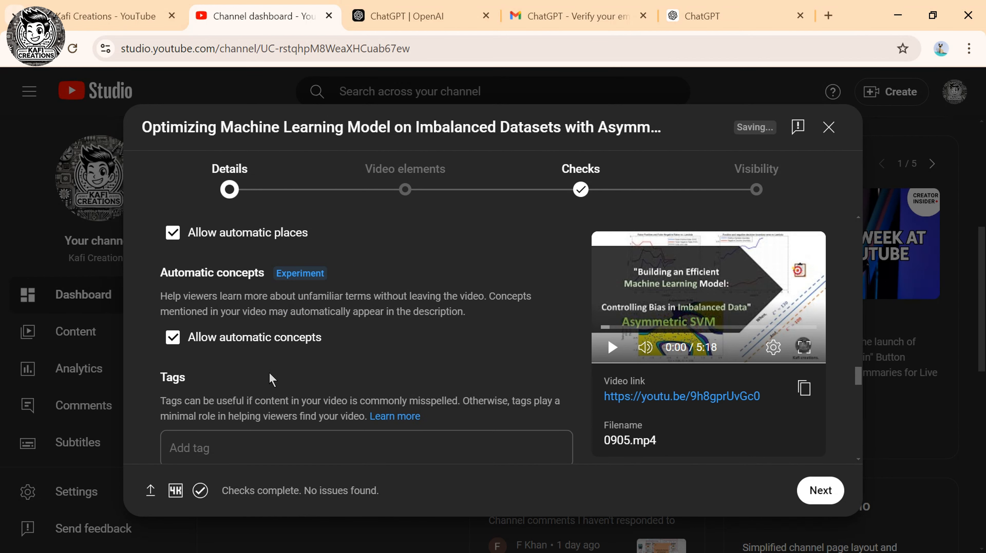
{"action": "scroll", "coordinate": [268, 371], "scroll_direction": "down", "scroll_amount": 2}
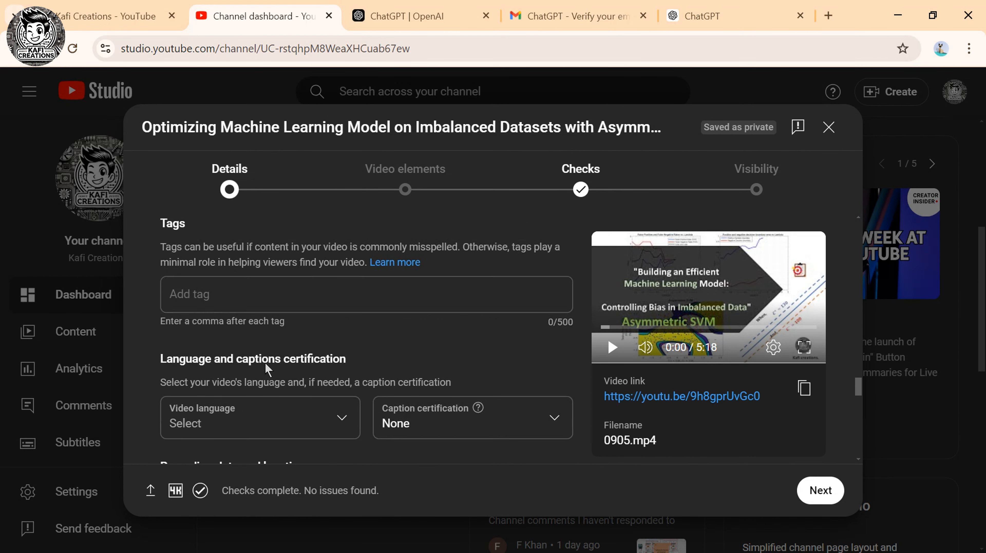
{"action": "left_click", "coordinate": [702, 16]}
{"action": "type", "text": "provide some tags for my video"}
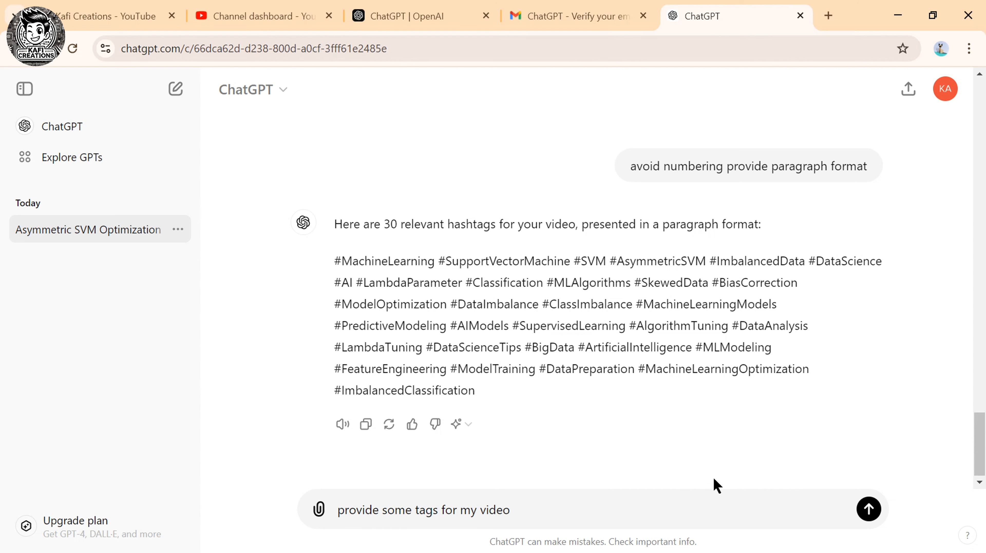
Ask ChatGPT for video tags and select the first suggestion, 'Asymmetric SVM'.
{"action": "left_click", "coordinate": [868, 508]}
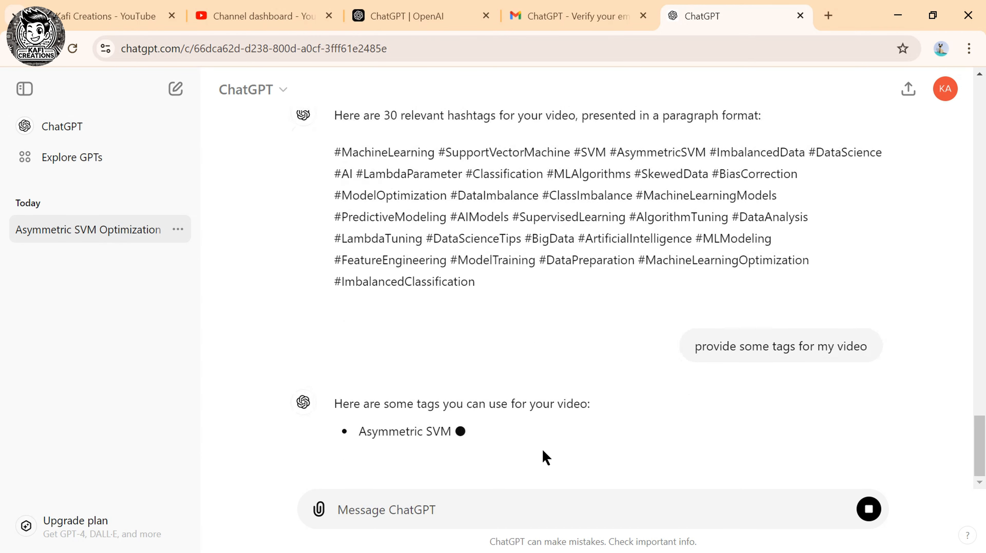
{"action": "scroll", "coordinate": [471, 440], "scroll_direction": "down", "scroll_amount": 6}
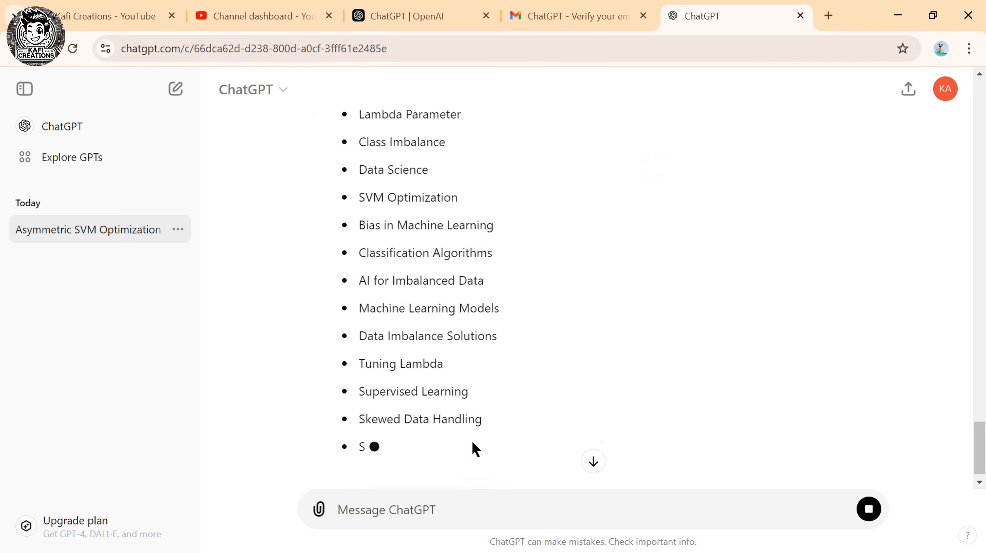
{"action": "scroll", "coordinate": [471, 441], "scroll_direction": "up", "scroll_amount": 12}
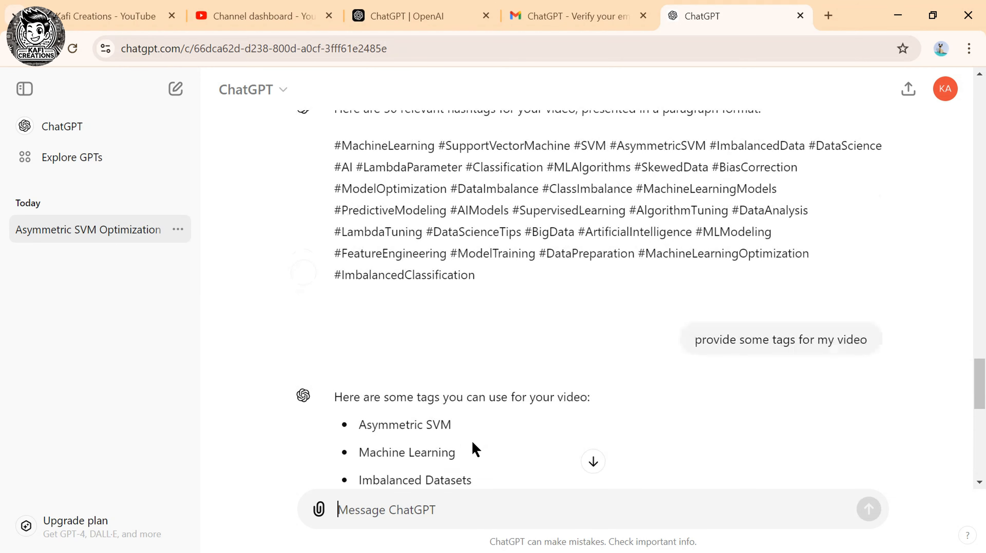
{"action": "scroll", "coordinate": [473, 447], "scroll_direction": "down", "scroll_amount": 3}
{"action": "left_click_drag", "start_coordinate": [359, 289], "coordinate": [468, 303]}
{"action": "key", "text": "ctrl+c"}
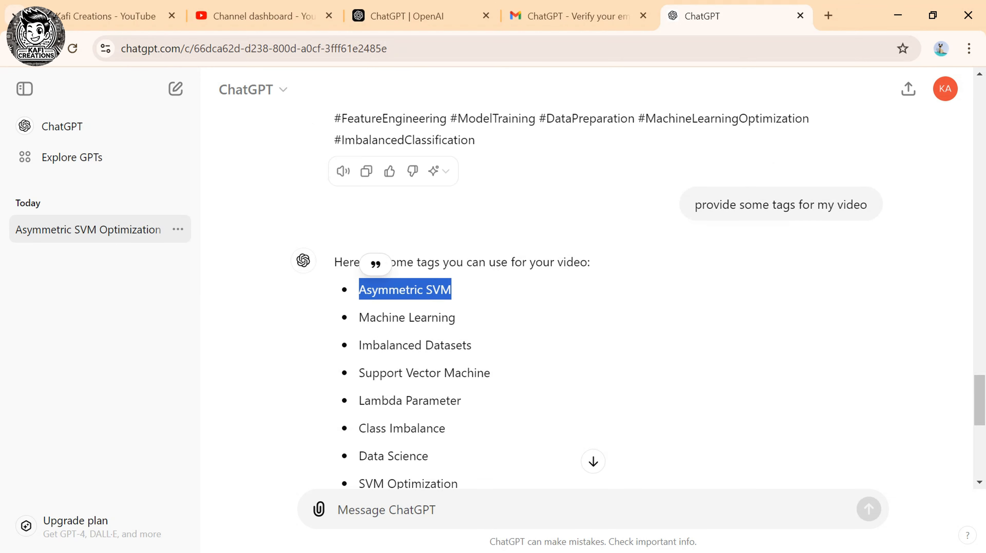
{"action": "left_click", "coordinate": [225, 15]}
Add the tags Asymmetric SVM and Machine Learning.
{"action": "left_click", "coordinate": [194, 294]}
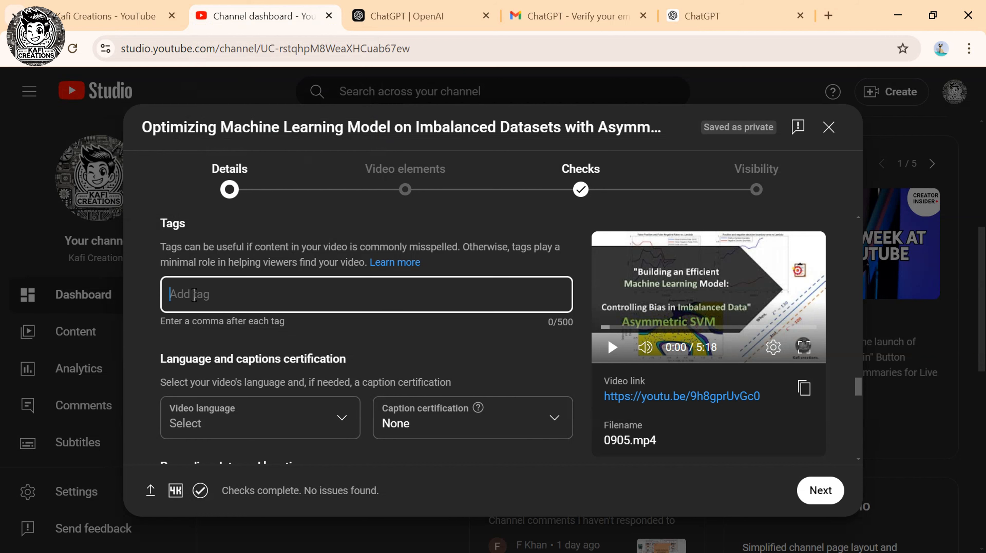
{"action": "key", "text": "ctrl+v"}
{"action": "key", "text": "Return"}
{"action": "left_click_drag", "start_coordinate": [682, 16], "coordinate": [386, 34]}
{"action": "left_click_drag", "start_coordinate": [362, 311], "coordinate": [469, 315]}
{"action": "key", "text": "ctrl+c"}
{"action": "left_click", "coordinate": [255, 15]}
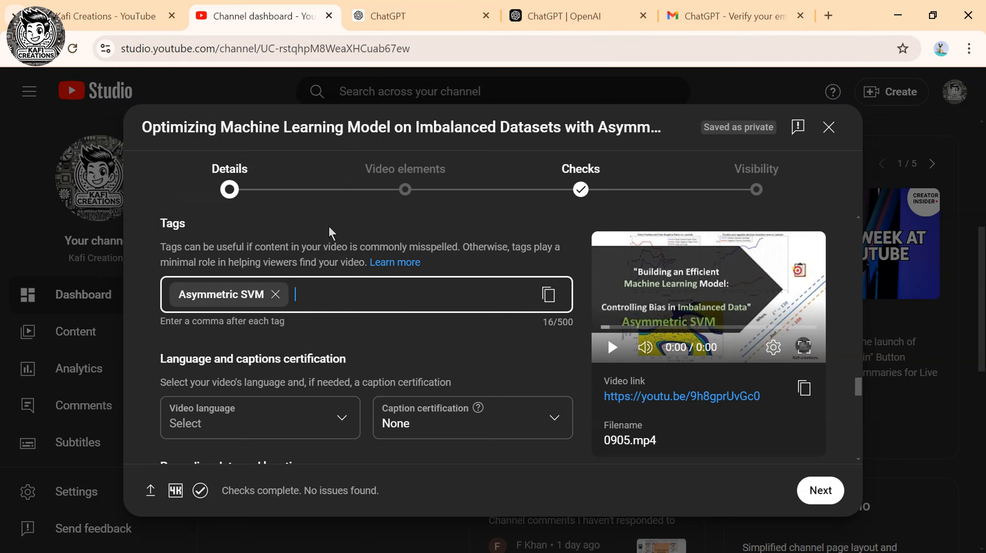
{"action": "key", "text": "ctrl+v"}
{"action": "key", "text": "Return"}
Add the tags Imbalanced Datasets and Support Vector Machine from ChatGPT's list.
{"action": "left_click", "coordinate": [427, 14]}
{"action": "left_click_drag", "start_coordinate": [359, 345], "coordinate": [475, 341]}
{"action": "key", "text": "ctrl+c"}
{"action": "left_click", "coordinate": [256, 15]}
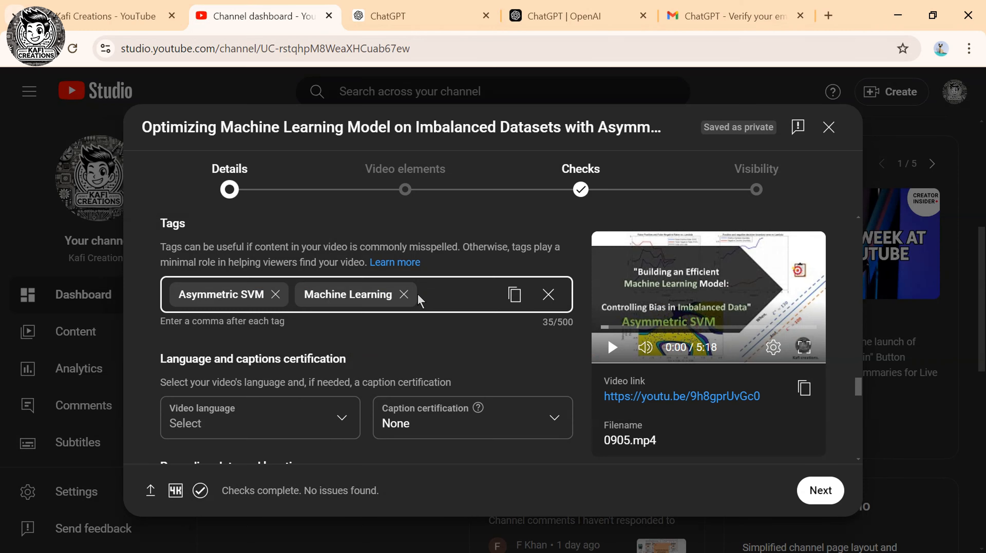
{"action": "key", "text": "ctrl+v"}
{"action": "key", "text": "Return"}
{"action": "left_click", "coordinate": [384, 16]}
{"action": "left_click_drag", "start_coordinate": [359, 372], "coordinate": [509, 368]}
{"action": "key", "text": "ctrl+c"}
{"action": "left_click", "coordinate": [256, 16]}
{"action": "key", "text": "ctrl+v"}
{"action": "key", "text": "Return"}
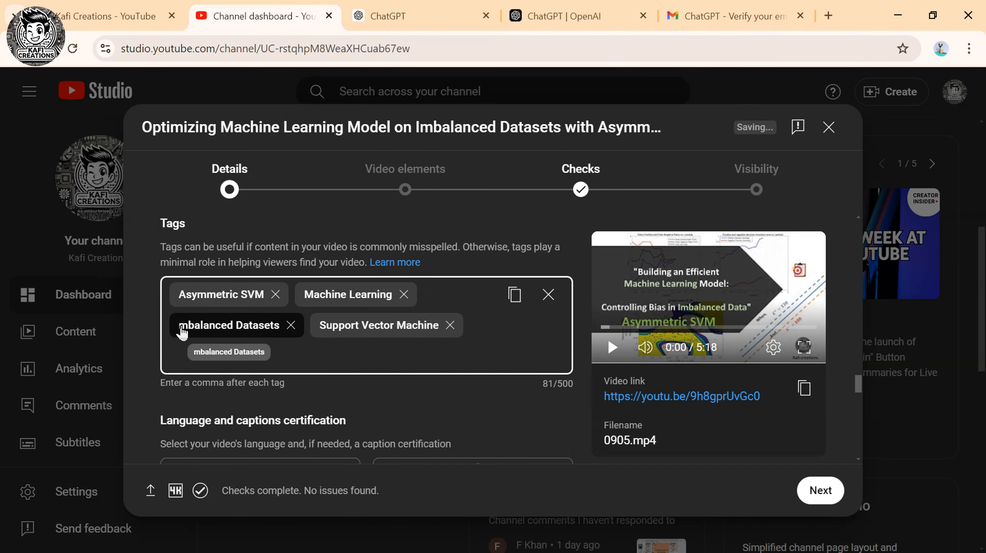
Add Lambda Parameter as a tag.
{"action": "left_click", "coordinate": [383, 15]}
{"action": "left_click_drag", "start_coordinate": [359, 401], "coordinate": [461, 400]}
{"action": "key", "text": "ctrl+c"}
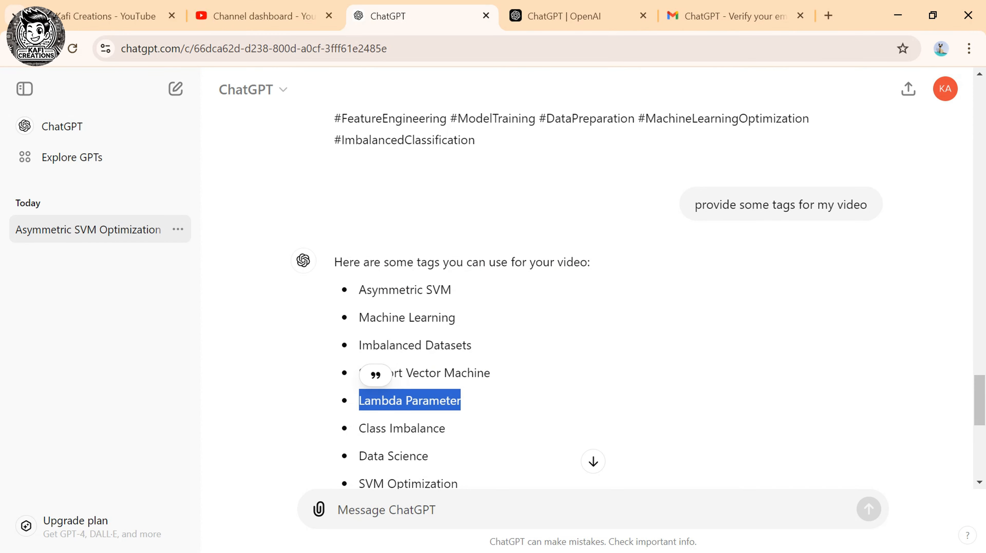
{"action": "left_click", "coordinate": [255, 15]}
{"action": "key", "text": "ctrl+v"}
{"action": "key", "text": "Return"}
Try pasting the remaining suggestions from Class Imbalance down as one tag, then delete it.
{"action": "left_click", "coordinate": [383, 16]}
{"action": "scroll", "coordinate": [378, 200], "scroll_direction": "down", "scroll_amount": 5}
{"action": "left_click_drag", "start_coordinate": [378, 201], "coordinate": [433, 430]}
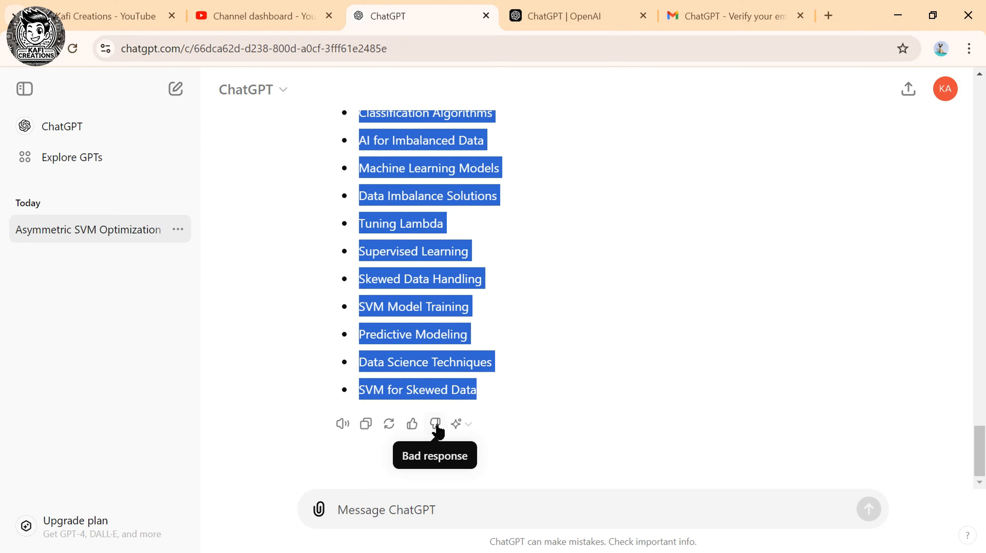
{"action": "key", "text": "ctrl+c"}
{"action": "left_click", "coordinate": [255, 15]}
{"action": "key", "text": "ctrl+v"}
{"action": "key", "text": "Return"}
{"action": "key", "text": "BackSpace"}
Retry the combined tag list via the ChatGPT prompt, remove the overlong tag, and clear the prompt.
{"action": "left_click", "coordinate": [486, 366]}
{"action": "left_click", "coordinate": [414, 387]}
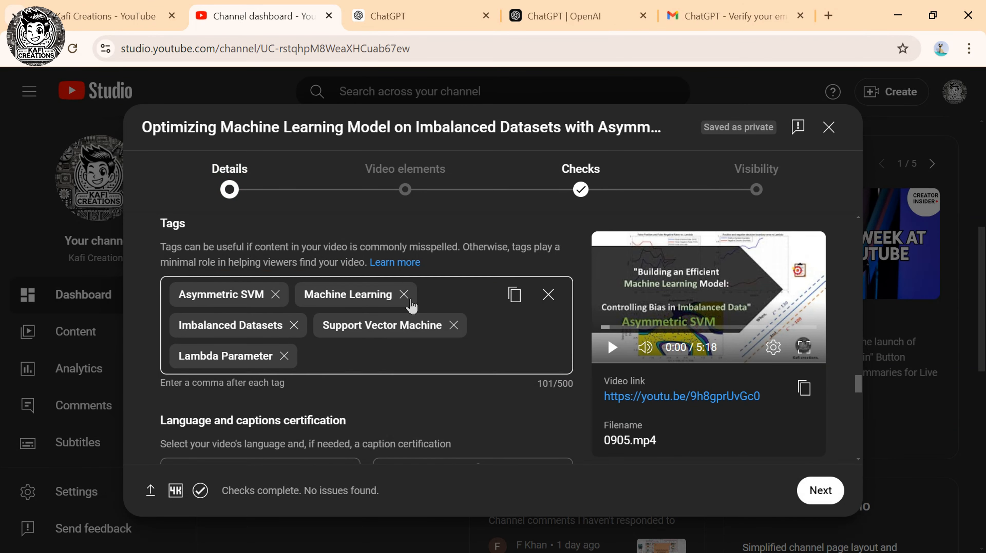
{"action": "left_click", "coordinate": [457, 16]}
{"action": "left_click", "coordinate": [357, 506]}
{"action": "key", "text": "ctrl+v"}
{"action": "key", "text": "ctrl+a"}
{"action": "key", "text": "ctrl+c"}
{"action": "left_click", "coordinate": [255, 15]}
{"action": "left_click", "coordinate": [332, 360]}
{"action": "key", "text": "ctrl+v"}
{"action": "key", "text": "Return"}
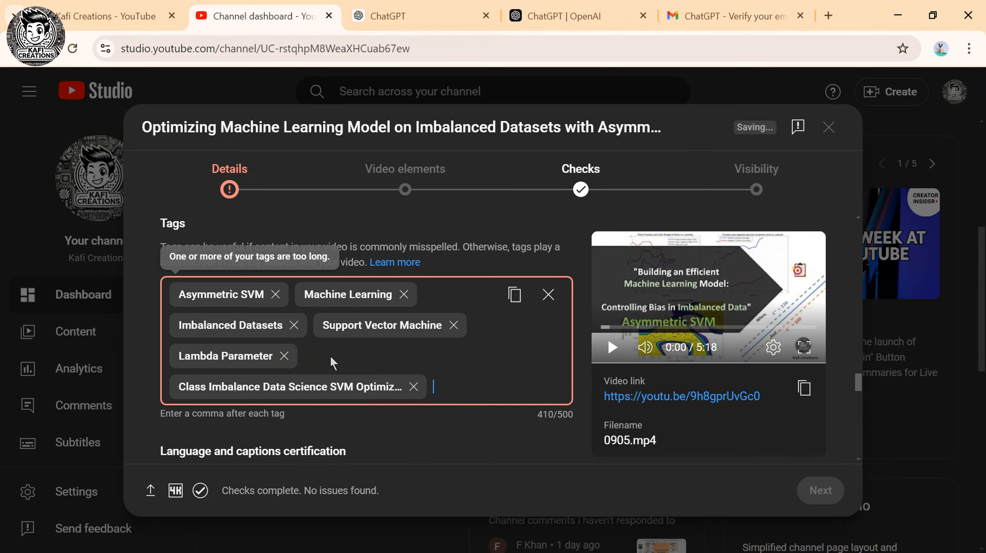
{"action": "key", "text": "BackSpace"}
{"action": "left_click", "coordinate": [365, 19]}
{"action": "key", "text": "BackSpace"}
Add Data Science as a tag.
{"action": "scroll", "coordinate": [440, 389], "scroll_direction": "up", "scroll_amount": 8}
{"action": "scroll", "coordinate": [440, 389], "scroll_direction": "down", "scroll_amount": 3}
{"action": "left_click_drag", "start_coordinate": [359, 233], "coordinate": [365, 230]}
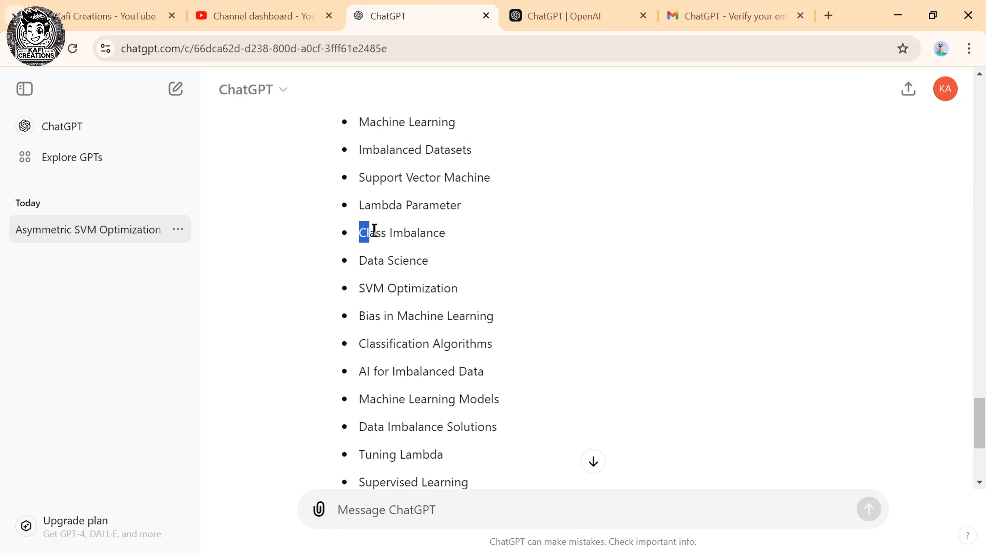
{"action": "left_click_drag", "start_coordinate": [365, 230], "coordinate": [445, 234]}
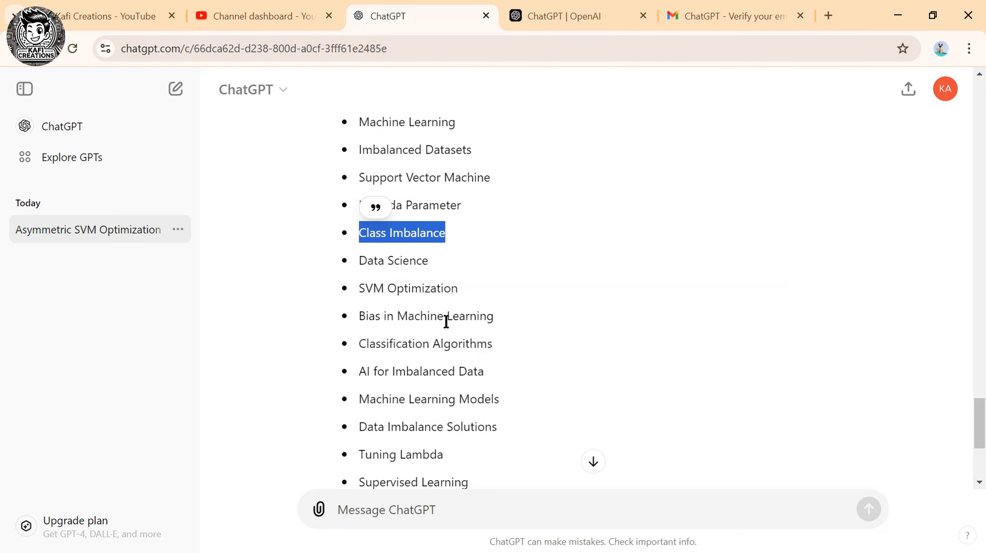
{"action": "left_click_drag", "start_coordinate": [359, 259], "coordinate": [442, 257]}
{"action": "key", "text": "ctrl+c"}
{"action": "left_click", "coordinate": [271, 16]}
{"action": "key", "text": "ctrl+v"}
{"action": "key", "text": "Return"}
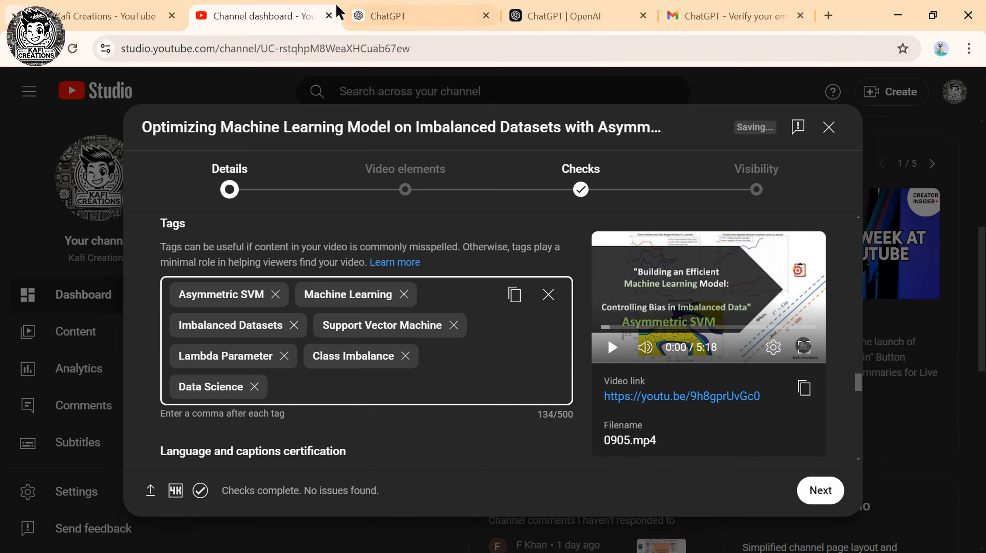
Add the tags SVM Optimization and Classification Algorithms.
{"action": "left_click", "coordinate": [370, 17]}
{"action": "left_click_drag", "start_coordinate": [360, 289], "coordinate": [508, 285]}
{"action": "left_click", "coordinate": [271, 17]}
{"action": "key", "text": "ctrl+v"}
{"action": "key", "text": "Return"}
{"action": "left_click", "coordinate": [370, 17]}
{"action": "left_click_drag", "start_coordinate": [359, 324], "coordinate": [358, 315]}
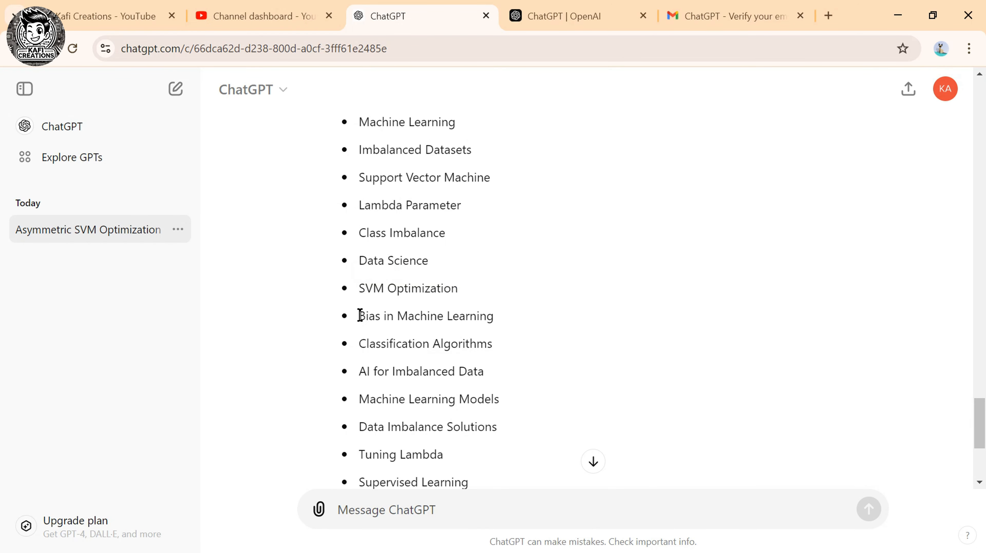
{"action": "left_click_drag", "start_coordinate": [359, 315], "coordinate": [496, 316]}
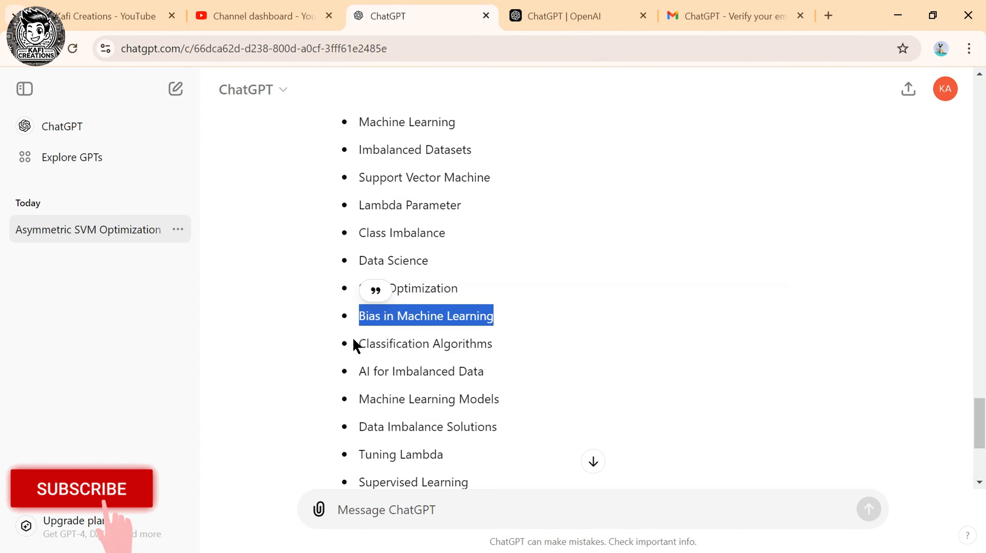
{"action": "left_click_drag", "start_coordinate": [359, 344], "coordinate": [503, 341]}
{"action": "key", "text": "ctrl+c"}
{"action": "left_click", "coordinate": [271, 16]}
{"action": "key", "text": "ctrl+v"}
{"action": "key", "text": "Return"}
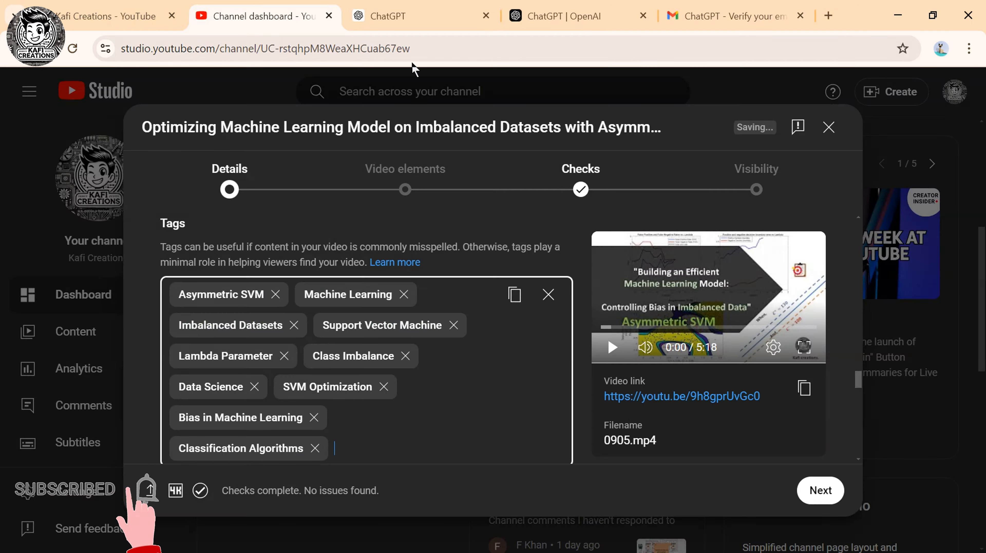
Add the tags AI for Imbalanced Data and Machine Learning Models.
{"action": "left_click", "coordinate": [399, 17]}
{"action": "left_click_drag", "start_coordinate": [359, 371], "coordinate": [488, 368]}
{"action": "left_click", "coordinate": [271, 16]}
{"action": "key", "text": "ctrl+v"}
{"action": "key", "text": "Return"}
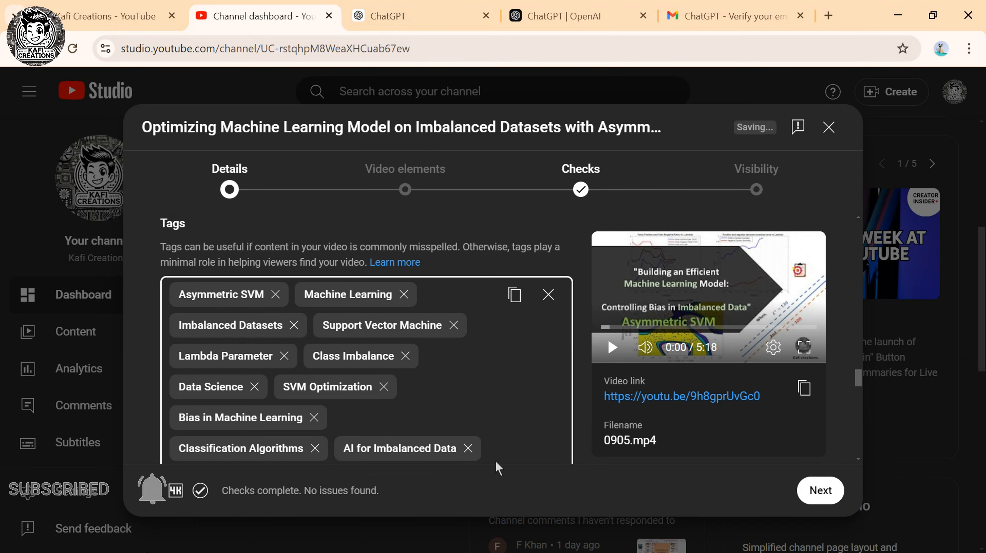
{"action": "left_click", "coordinate": [370, 17]}
{"action": "left_click_drag", "start_coordinate": [358, 399], "coordinate": [500, 391]}
{"action": "key", "text": "ctrl+c"}
{"action": "left_click", "coordinate": [271, 16]}
{"action": "key", "text": "ctrl+v"}
{"action": "key", "text": "Return"}
Add SVM Model Training as a tag.
{"action": "left_click", "coordinate": [370, 17]}
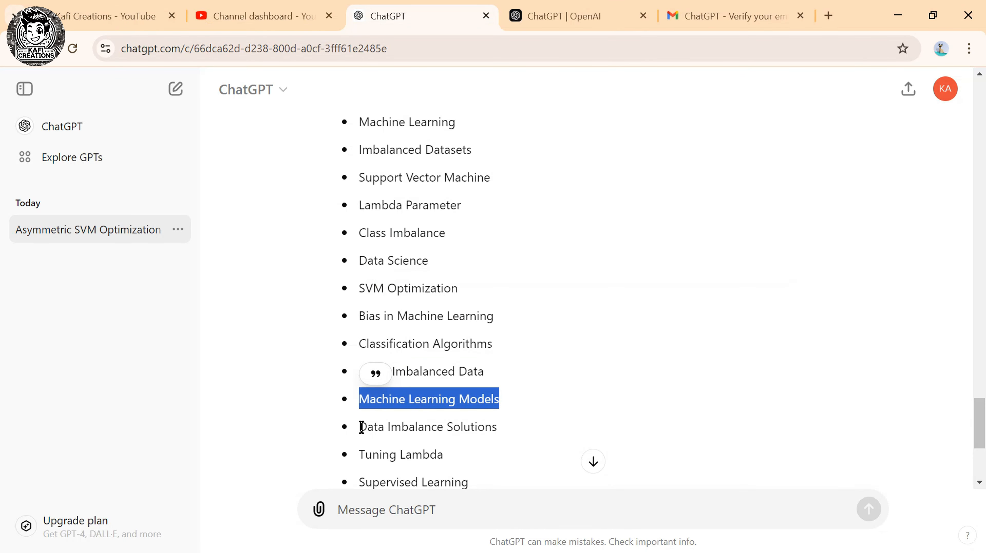
{"action": "left_click_drag", "start_coordinate": [359, 426], "coordinate": [498, 427]}
{"action": "left_click", "coordinate": [263, 16]}
{"action": "key", "text": "ctrl+Tab"}
{"action": "scroll", "coordinate": [442, 388], "scroll_direction": "down", "scroll_amount": 5}
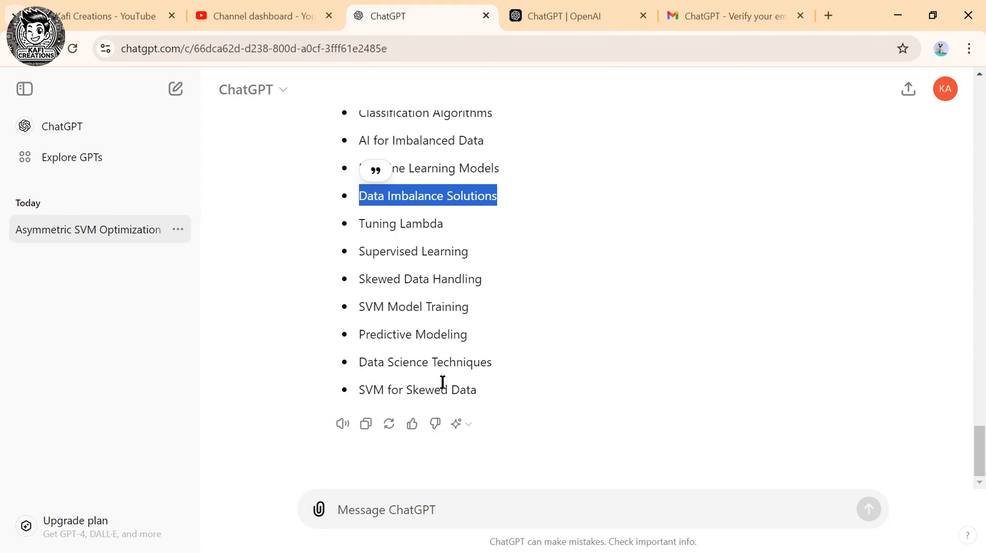
{"action": "left_click_drag", "start_coordinate": [361, 224], "coordinate": [450, 224]}
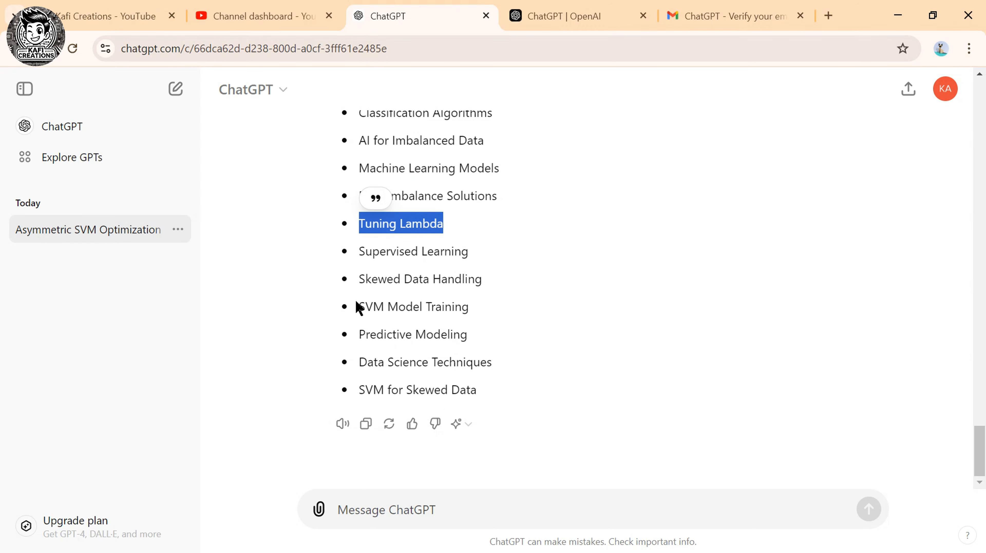
{"action": "left_click_drag", "start_coordinate": [358, 307], "coordinate": [471, 308]}
{"action": "left_click", "coordinate": [264, 16]}
{"action": "key", "text": "ctrl+v"}
{"action": "key", "text": "Return"}
Pick through Supervised Learning, Data Science Techniques and Predictive Modeling, ending with an 'SVM classification' tag.
{"action": "left_click", "coordinate": [388, 16]}
{"action": "left_click_drag", "start_coordinate": [357, 254], "coordinate": [480, 257]}
{"action": "left_click", "coordinate": [264, 17]}
{"action": "left_click", "coordinate": [388, 16]}
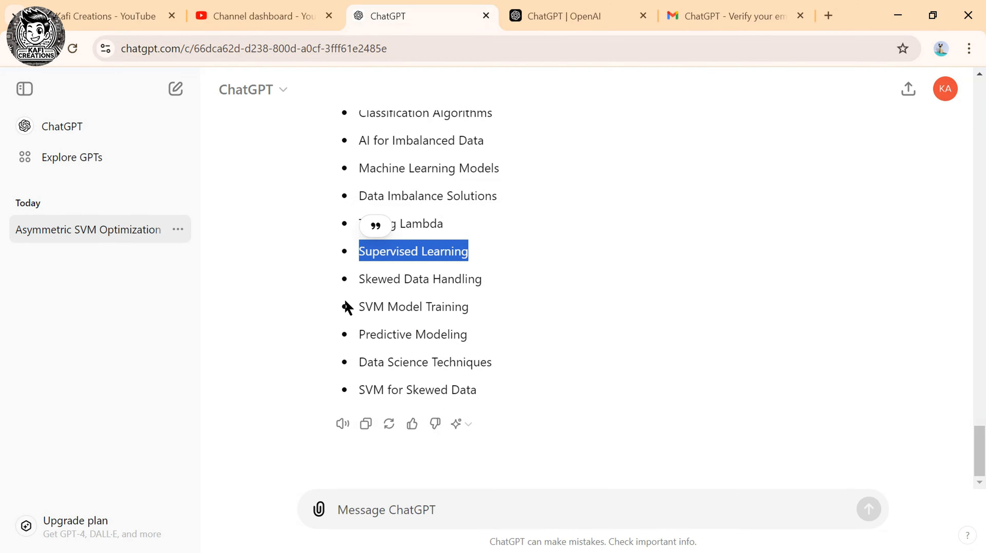
{"action": "left_click_drag", "start_coordinate": [358, 362], "coordinate": [492, 364]}
{"action": "left_click", "coordinate": [306, 17]}
{"action": "key", "text": "ctrl+Tab"}
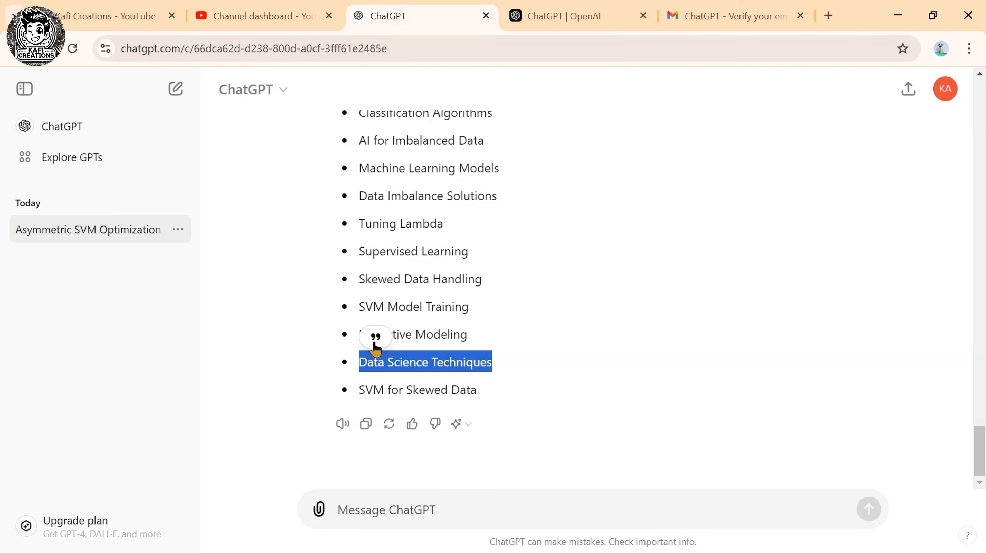
{"action": "left_click", "coordinate": [359, 336]}
{"action": "left_click_drag", "start_coordinate": [359, 335], "coordinate": [467, 335]}
{"action": "left_click", "coordinate": [263, 16]}
{"action": "left_click", "coordinate": [384, 16]}
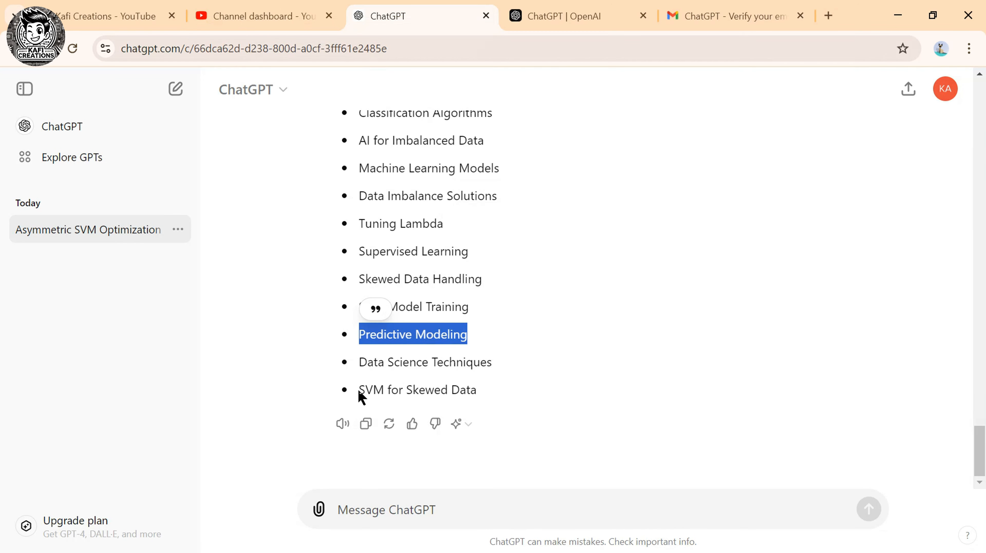
{"action": "left_click", "coordinate": [263, 16]}
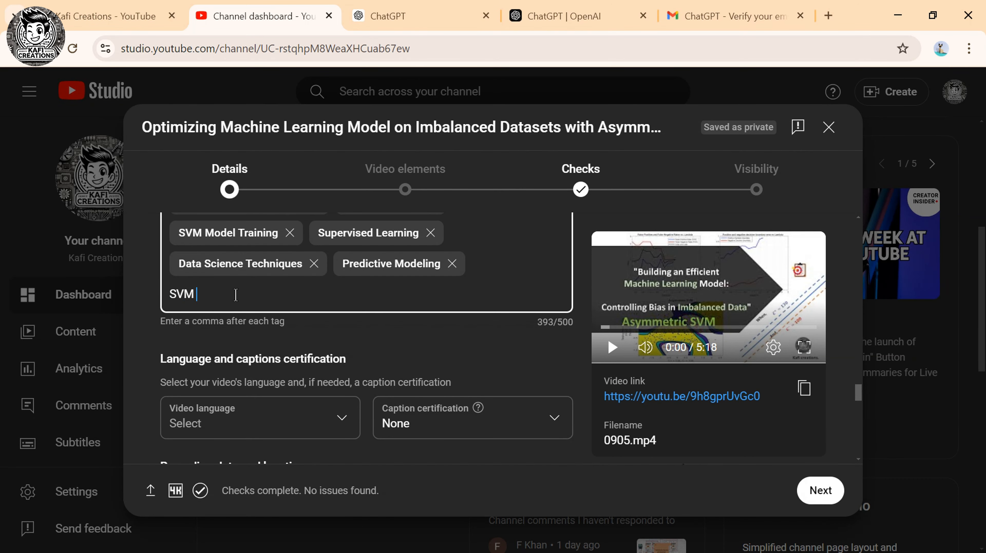
{"action": "key", "text": "Return"}
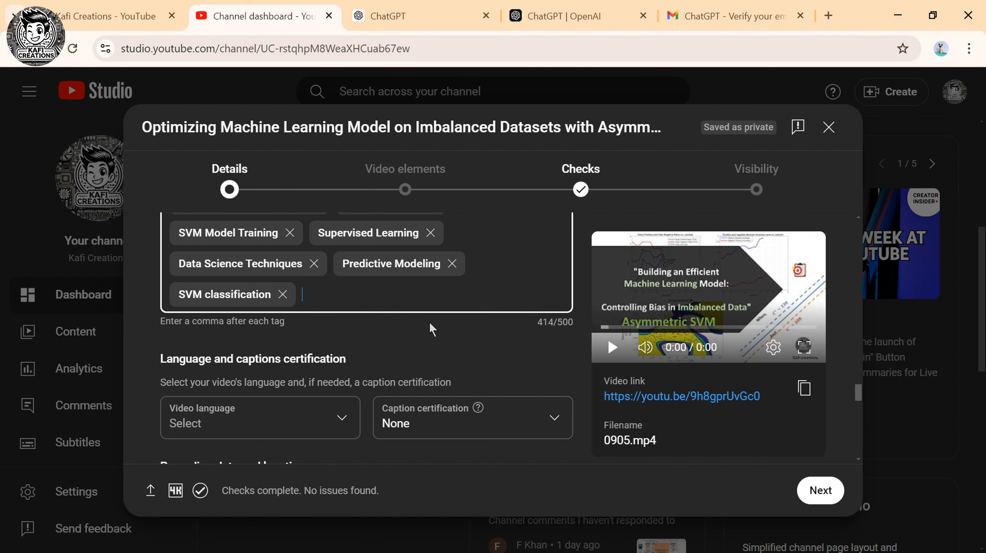
Set the video language to English (United States).
{"action": "scroll", "coordinate": [323, 327], "scroll_direction": "down", "scroll_amount": 2}
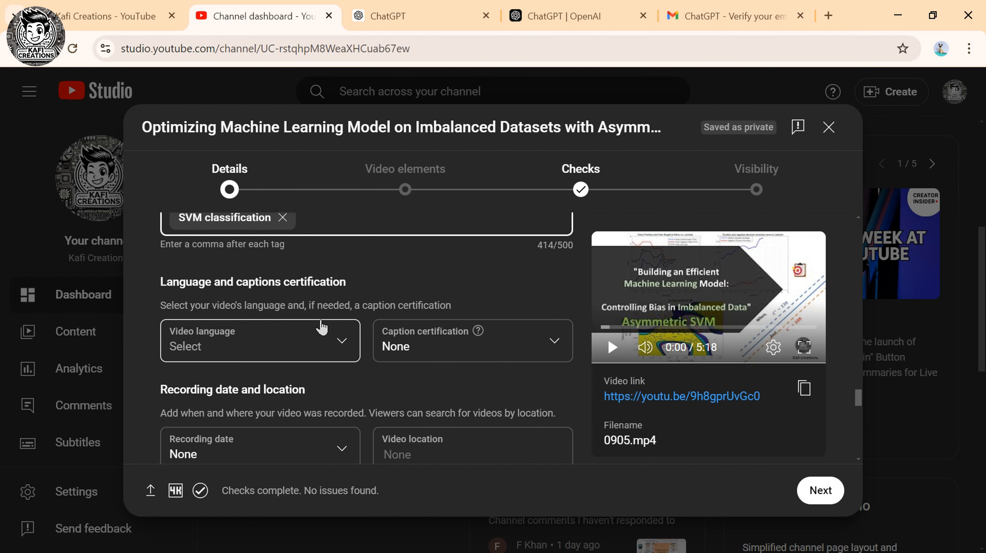
{"action": "scroll", "coordinate": [322, 328], "scroll_direction": "down", "scroll_amount": 2}
{"action": "scroll", "coordinate": [329, 330], "scroll_direction": "up", "scroll_amount": 2}
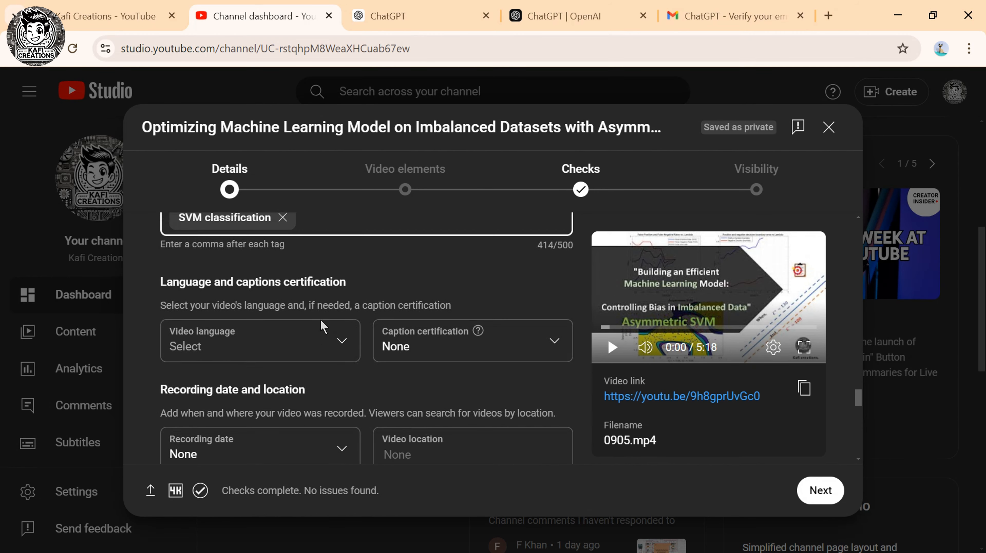
{"action": "left_click", "coordinate": [303, 332]}
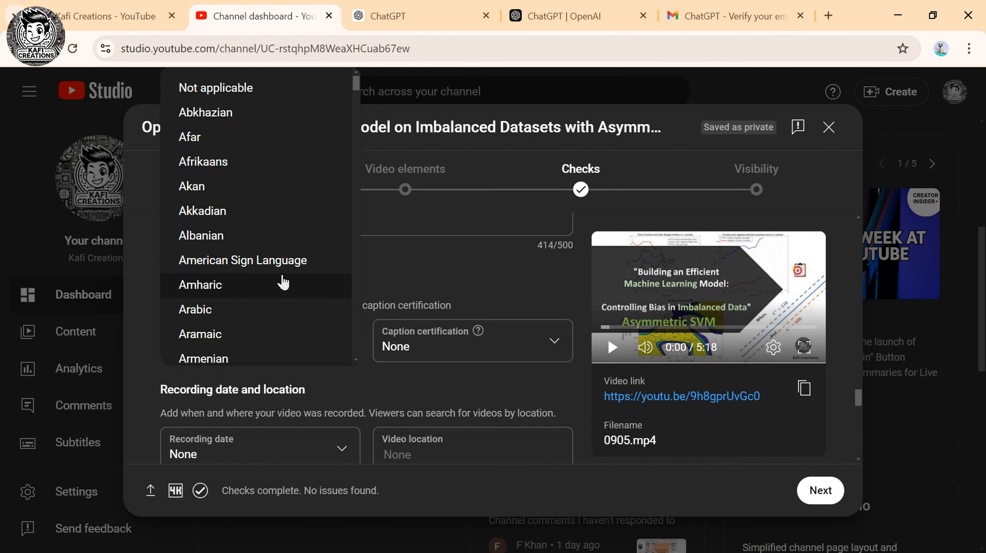
{"action": "scroll", "coordinate": [283, 282], "scroll_direction": "down", "scroll_amount": 15}
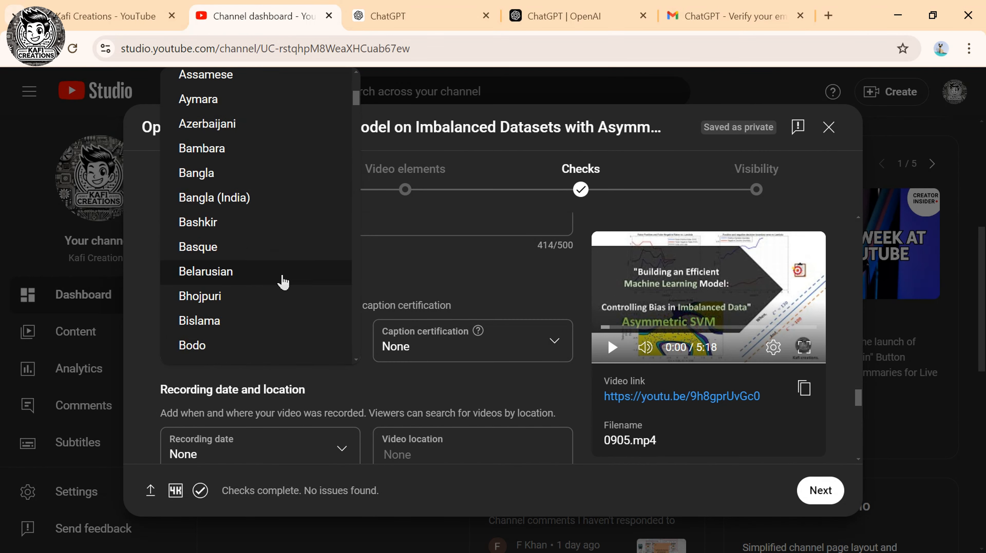
{"action": "scroll", "coordinate": [282, 282], "scroll_direction": "down", "scroll_amount": 12}
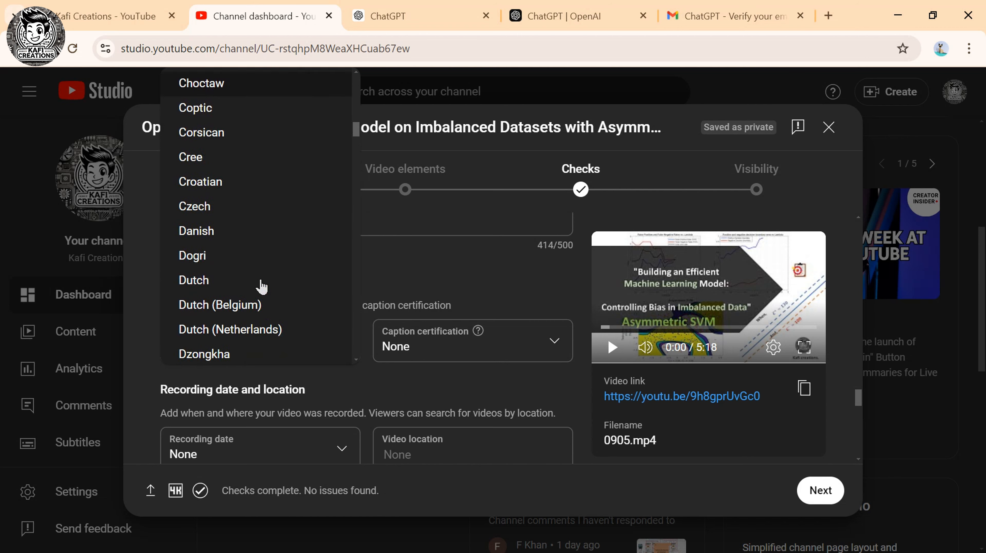
{"action": "scroll", "coordinate": [261, 285], "scroll_direction": "down", "scroll_amount": 2}
{"action": "left_click", "coordinate": [248, 257]}
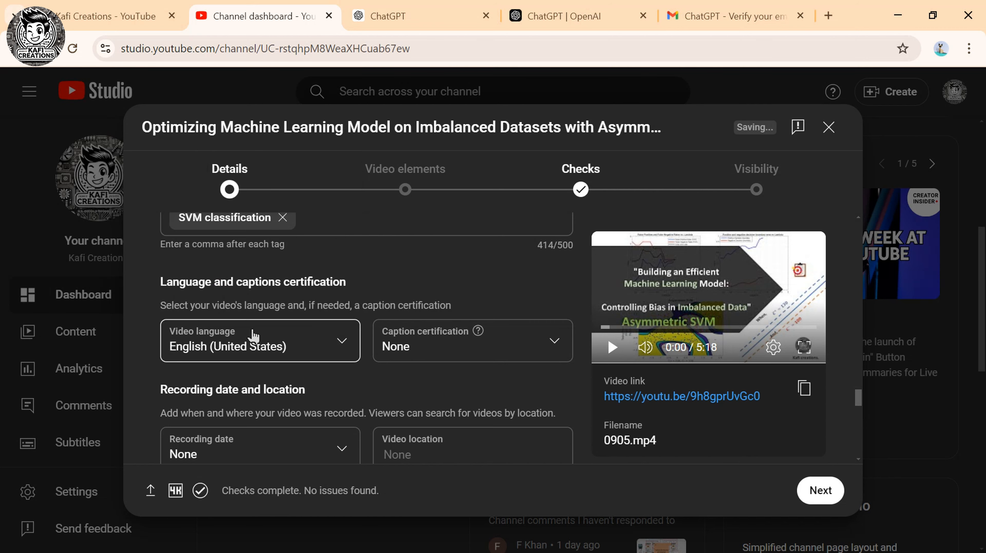
Set the recording date to Sep 7, 2024.
{"action": "scroll", "coordinate": [403, 398], "scroll_direction": "down", "scroll_amount": 2}
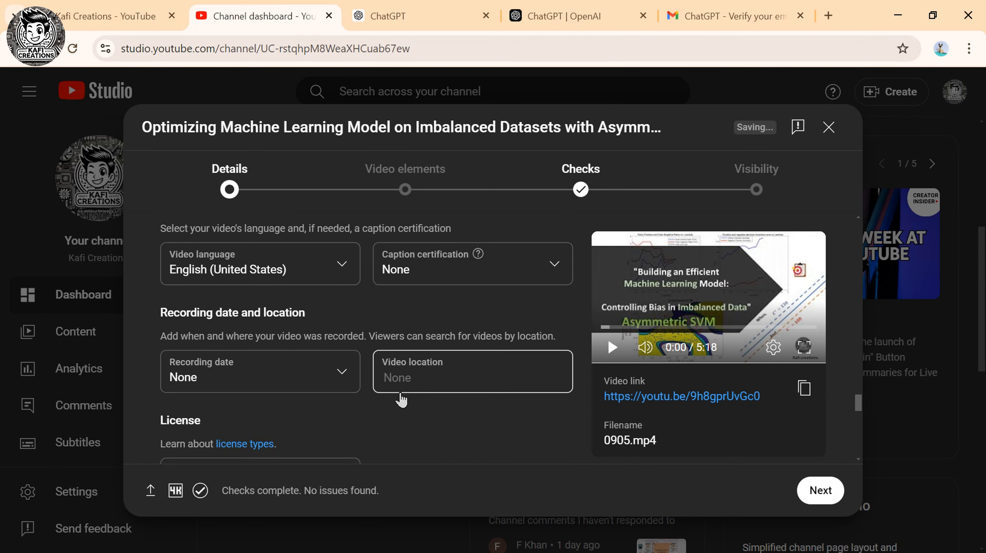
{"action": "left_click", "coordinate": [356, 363]}
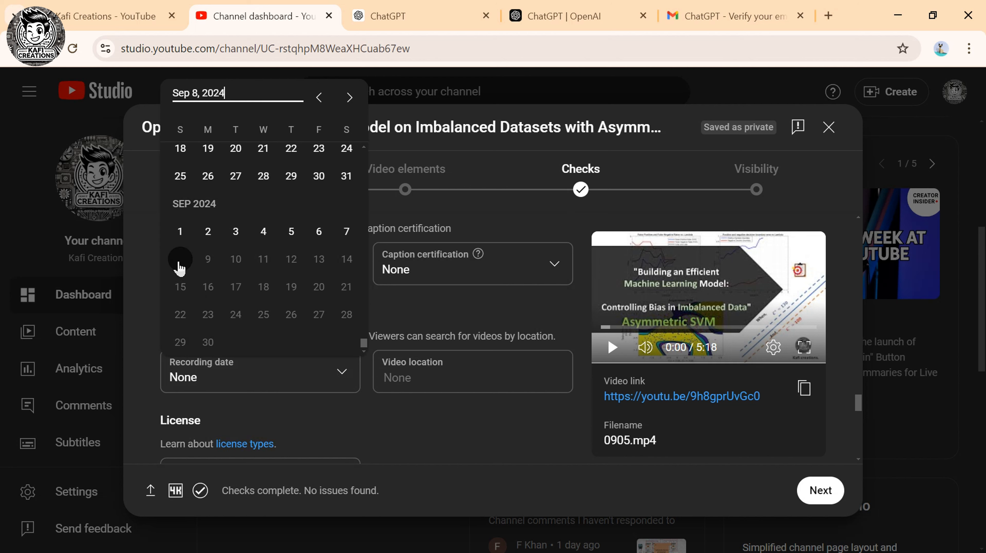
{"action": "left_click", "coordinate": [345, 231]}
{"action": "scroll", "coordinate": [373, 336], "scroll_direction": "down", "scroll_amount": 5}
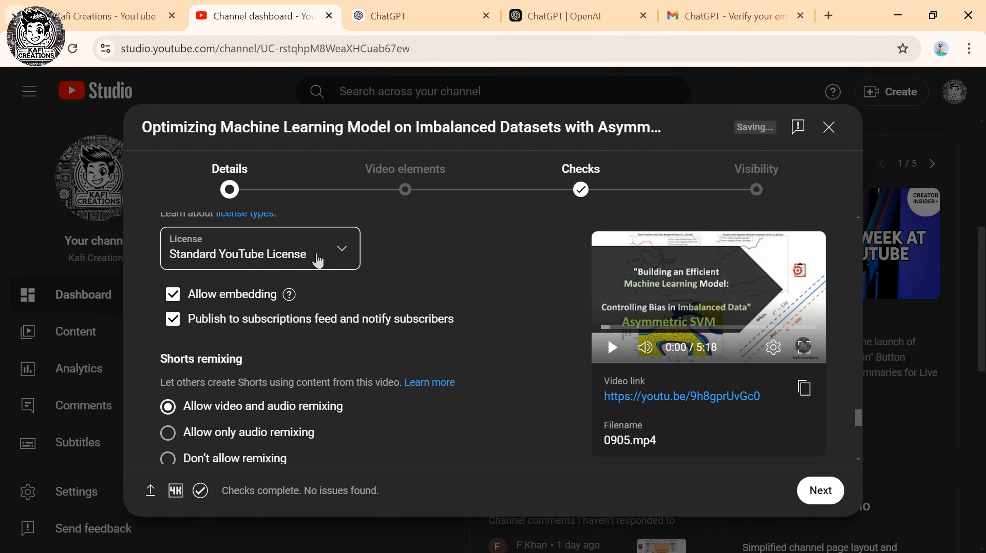
{"action": "scroll", "coordinate": [317, 261], "scroll_direction": "down", "scroll_amount": 2}
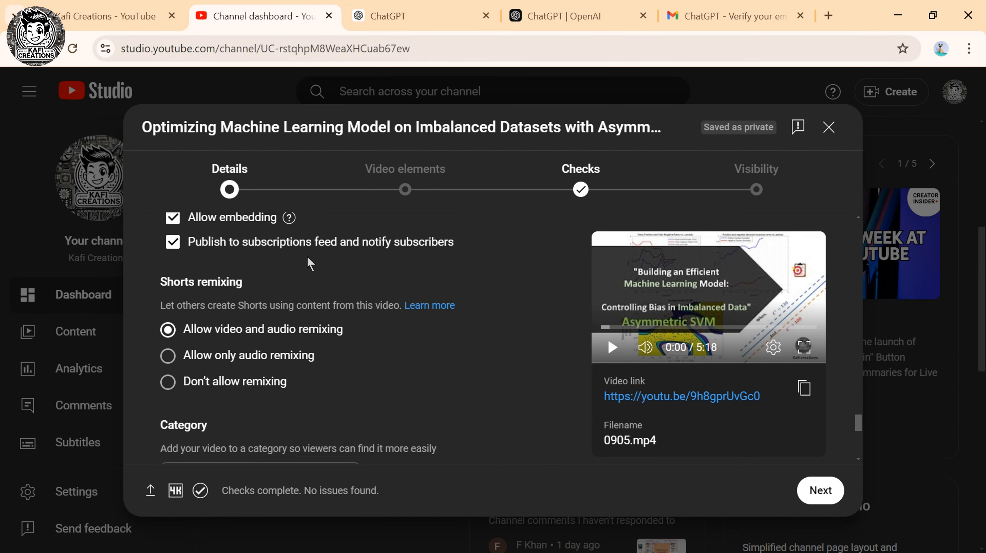
{"action": "scroll", "coordinate": [309, 264], "scroll_direction": "down", "scroll_amount": 4}
Put the video in the Science & Technology category.
{"action": "scroll", "coordinate": [305, 266], "scroll_direction": "down", "scroll_amount": 3}
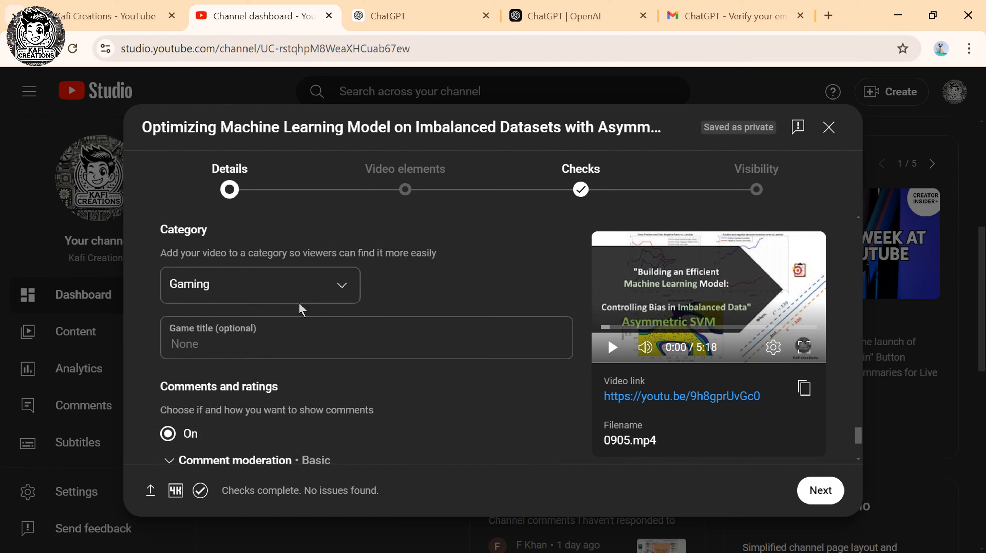
{"action": "left_click", "coordinate": [300, 297]}
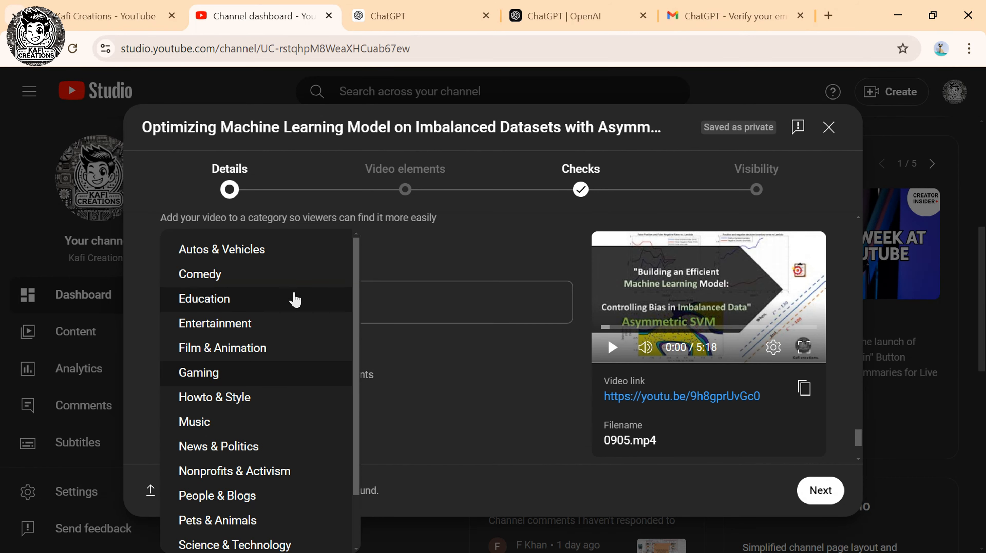
{"action": "scroll", "coordinate": [295, 299], "scroll_direction": "down", "scroll_amount": 2}
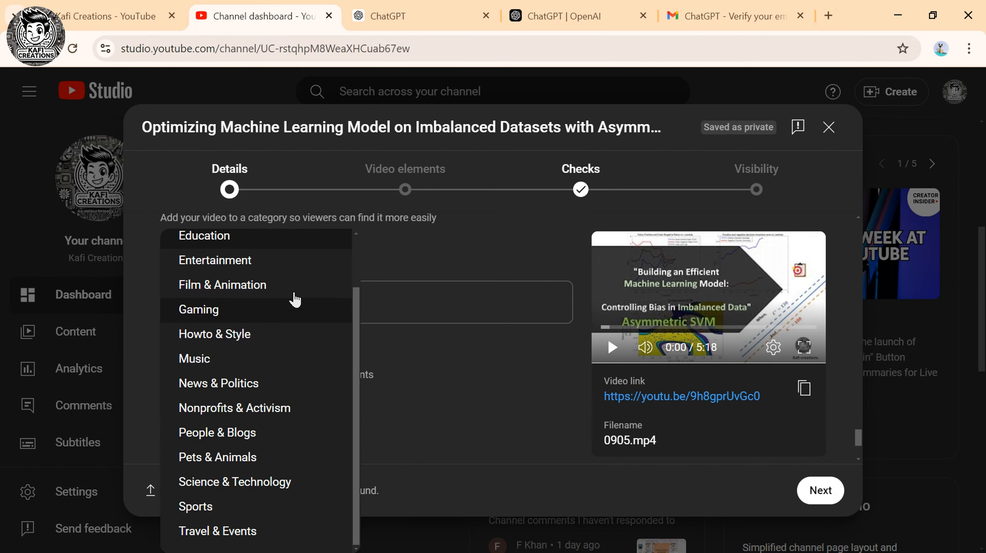
{"action": "left_click", "coordinate": [268, 478]}
Set the comment Sort by option to Newest.
{"action": "scroll", "coordinate": [268, 309], "scroll_direction": "down", "scroll_amount": 2}
{"action": "left_click", "coordinate": [272, 378]}
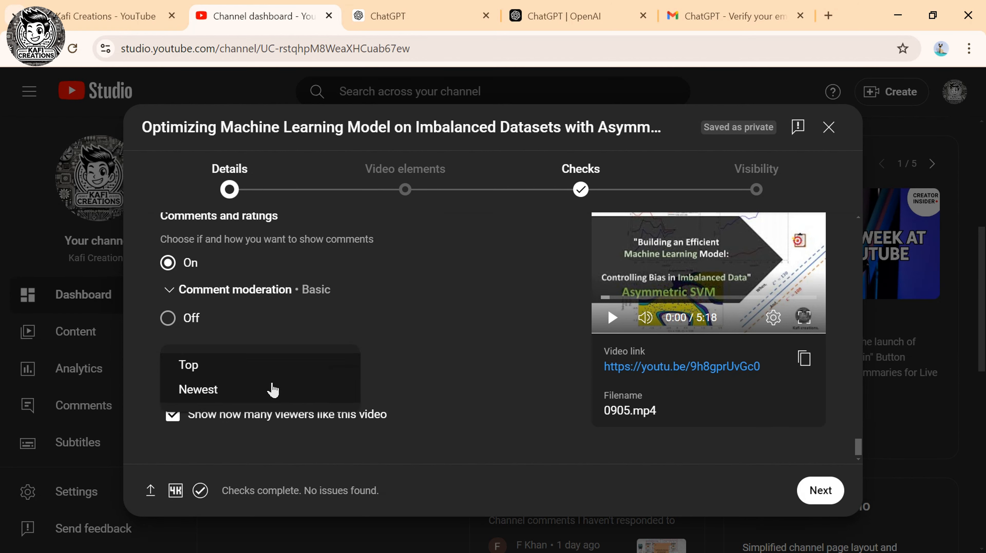
{"action": "left_click", "coordinate": [273, 387]}
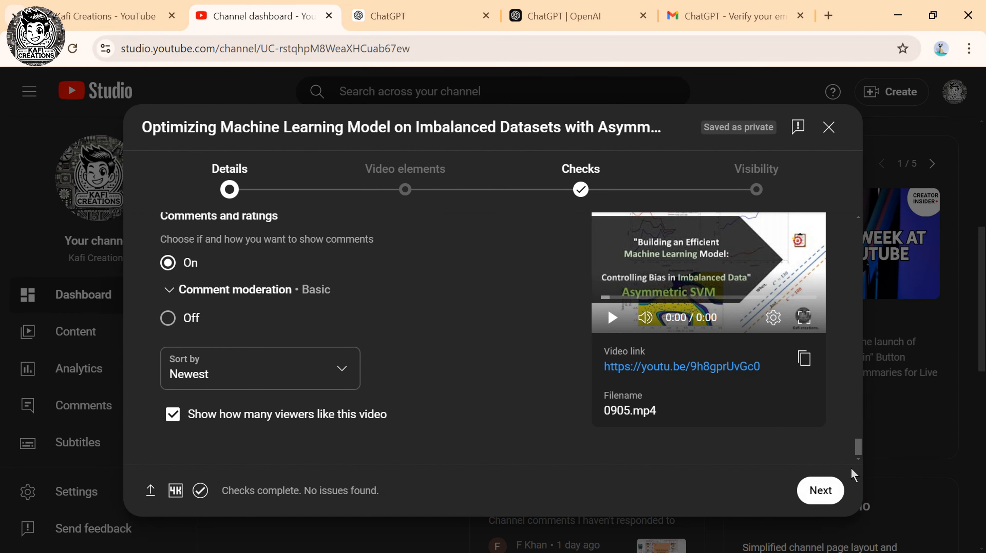
Advance to Video elements, opening then closing the subtitle editor without adding captions.
{"action": "left_click", "coordinate": [818, 490]}
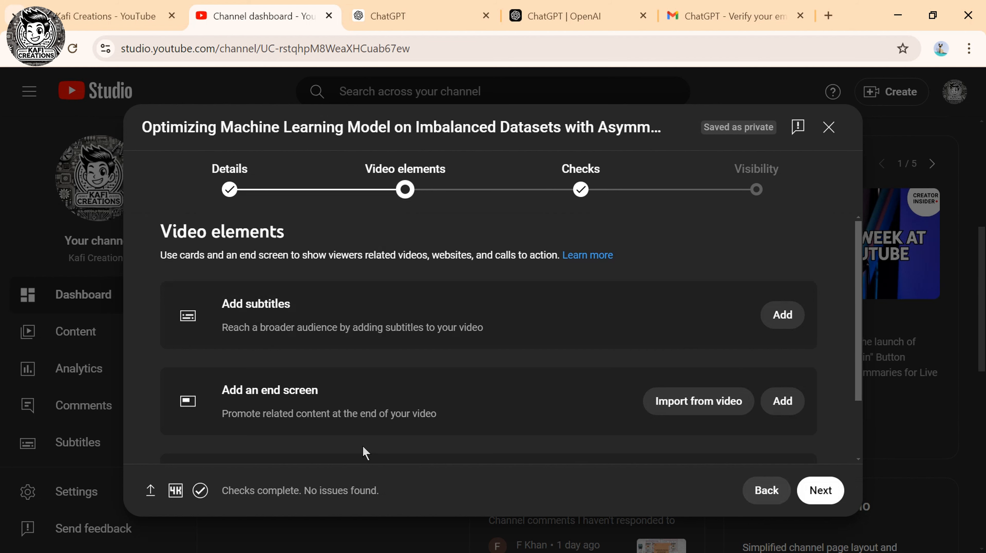
{"action": "scroll", "coordinate": [426, 363], "scroll_direction": "down", "scroll_amount": 2}
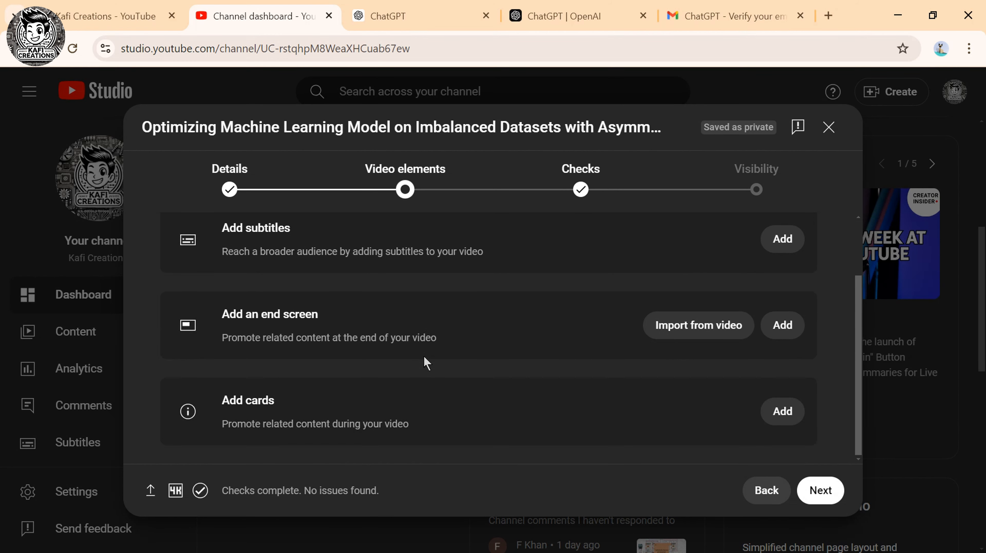
{"action": "scroll", "coordinate": [424, 358], "scroll_direction": "up", "scroll_amount": 2}
{"action": "left_click", "coordinate": [781, 314]}
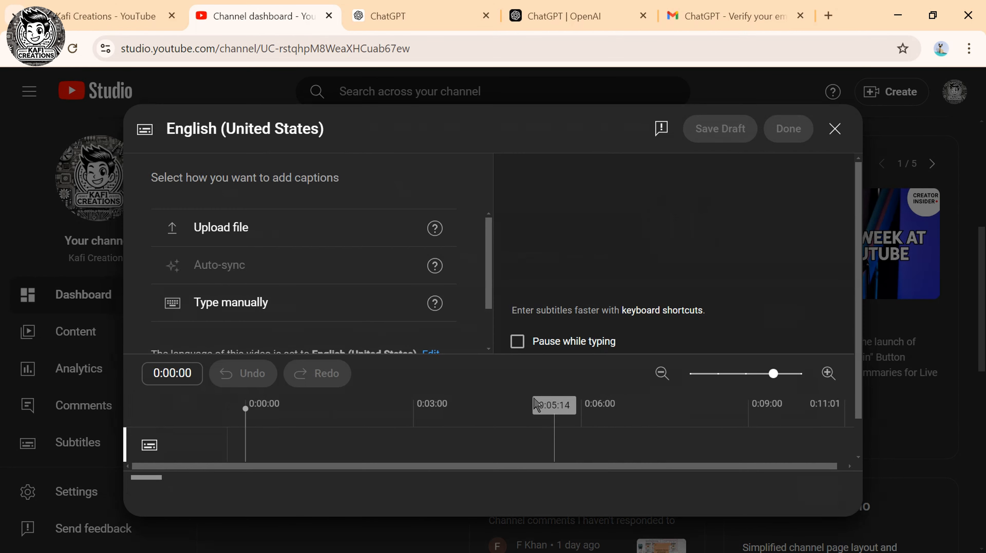
{"action": "scroll", "coordinate": [223, 248], "scroll_direction": "down", "scroll_amount": 1}
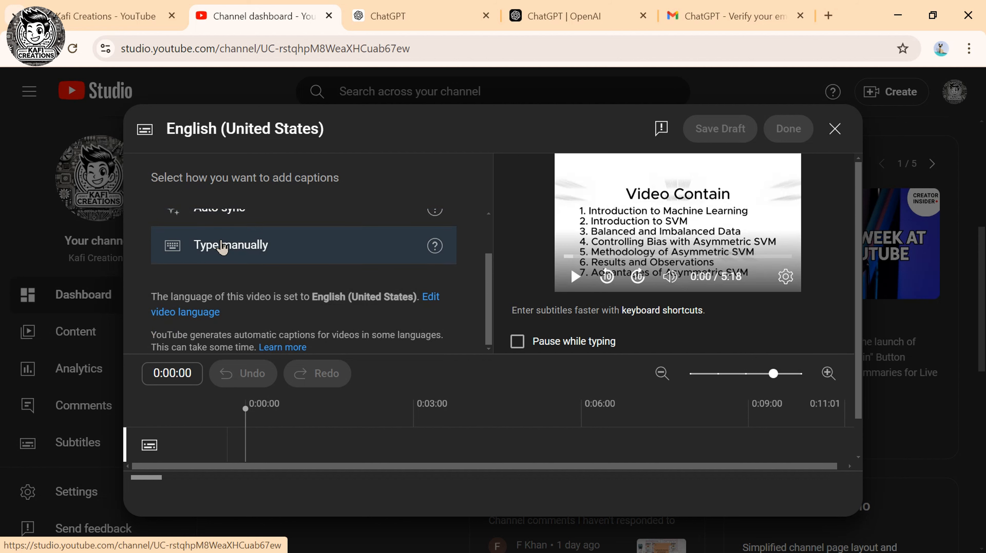
{"action": "scroll", "coordinate": [265, 268], "scroll_direction": "up", "scroll_amount": 1}
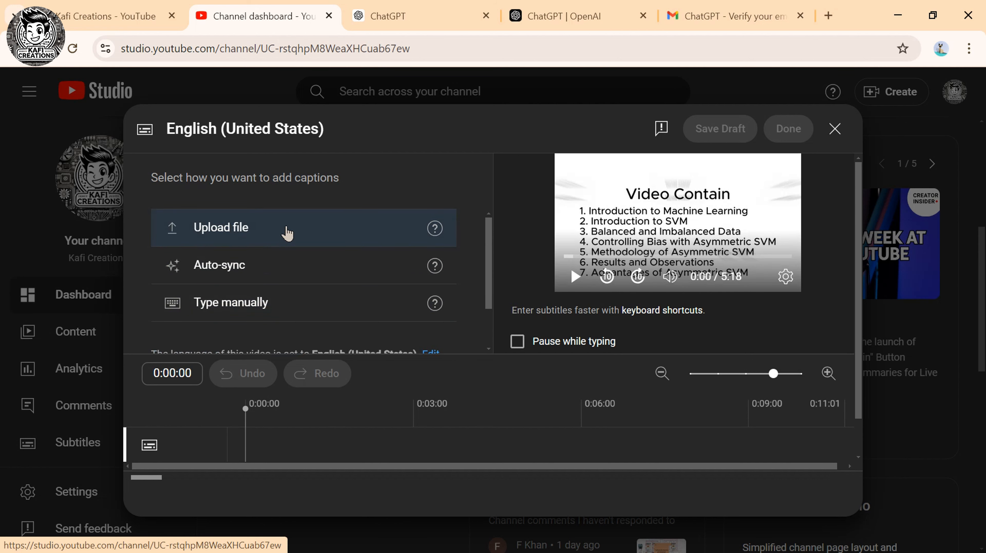
{"action": "left_click", "coordinate": [834, 128]}
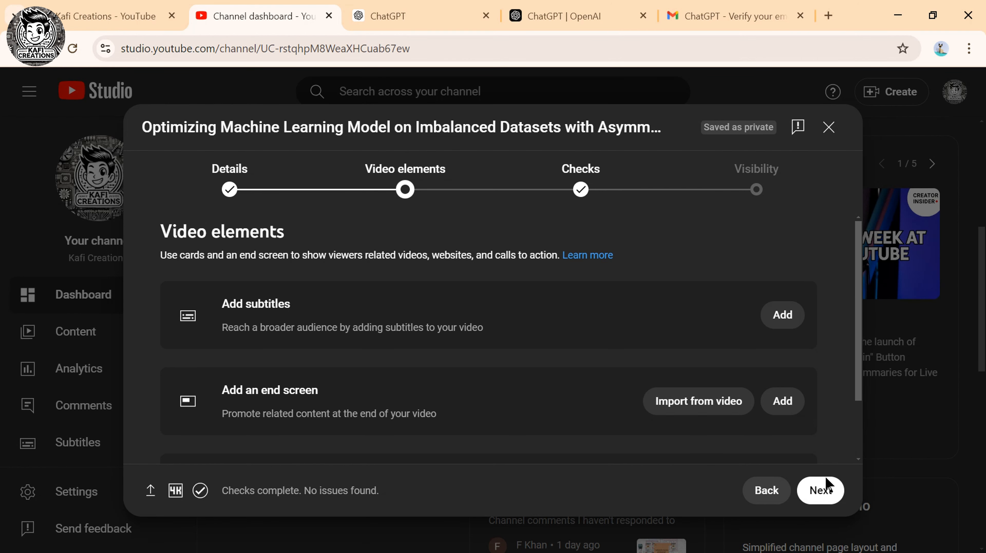
Pass the Checks step with no copyright issues found and reach the Visibility step's Schedule section.
{"action": "left_click", "coordinate": [819, 490]}
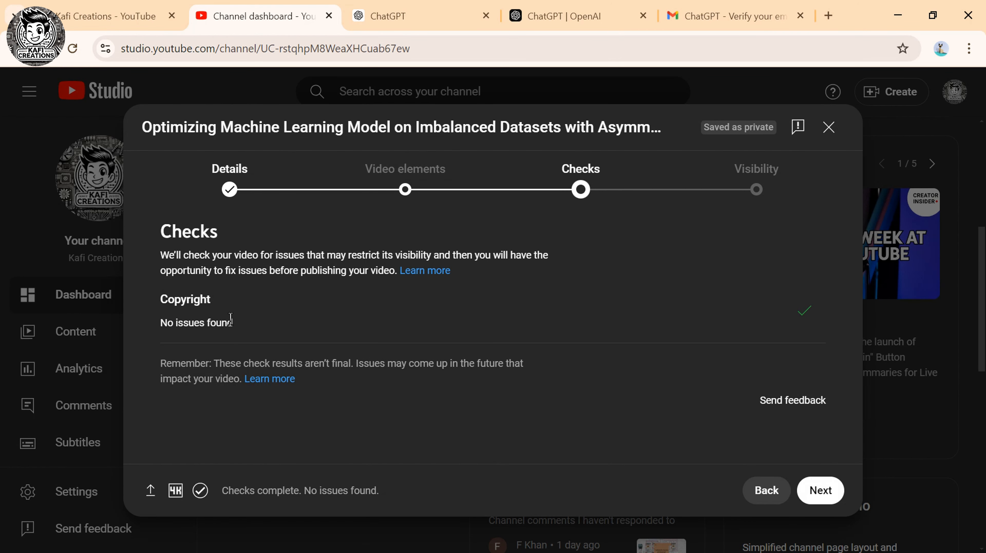
{"action": "left_click_drag", "start_coordinate": [230, 320], "coordinate": [162, 334]}
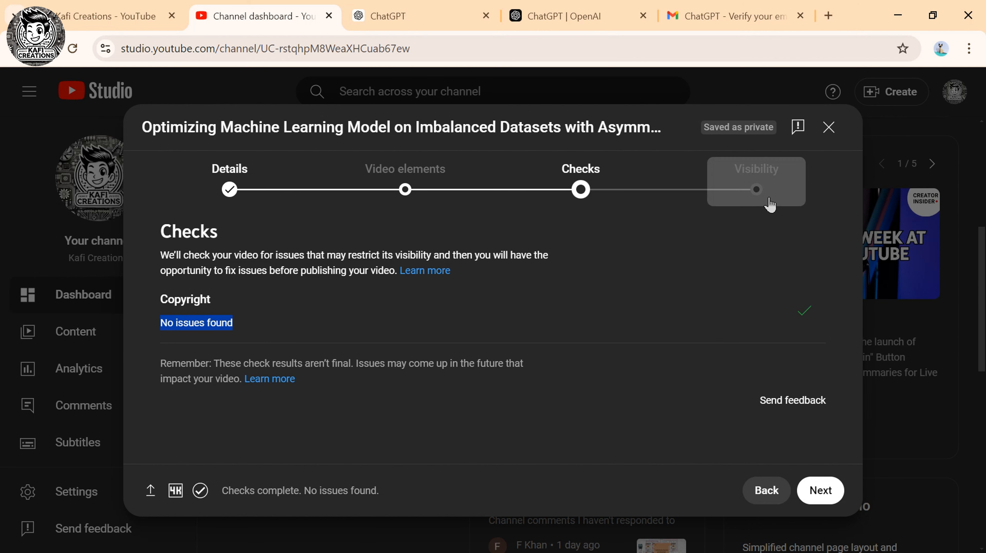
{"action": "left_click", "coordinate": [828, 488]}
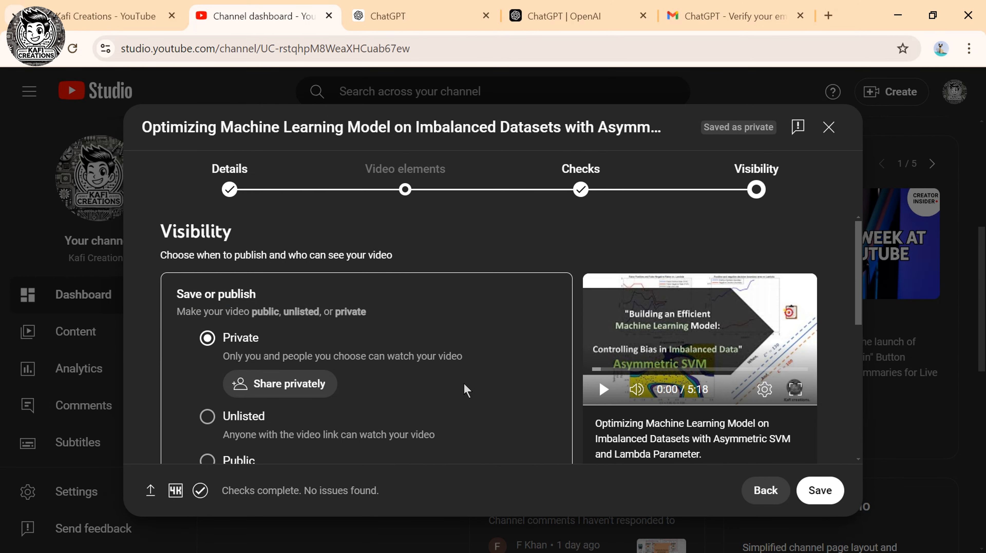
{"action": "scroll", "coordinate": [512, 357], "scroll_direction": "down", "scroll_amount": 4}
{"action": "scroll", "coordinate": [513, 357], "scroll_direction": "up", "scroll_amount": 2}
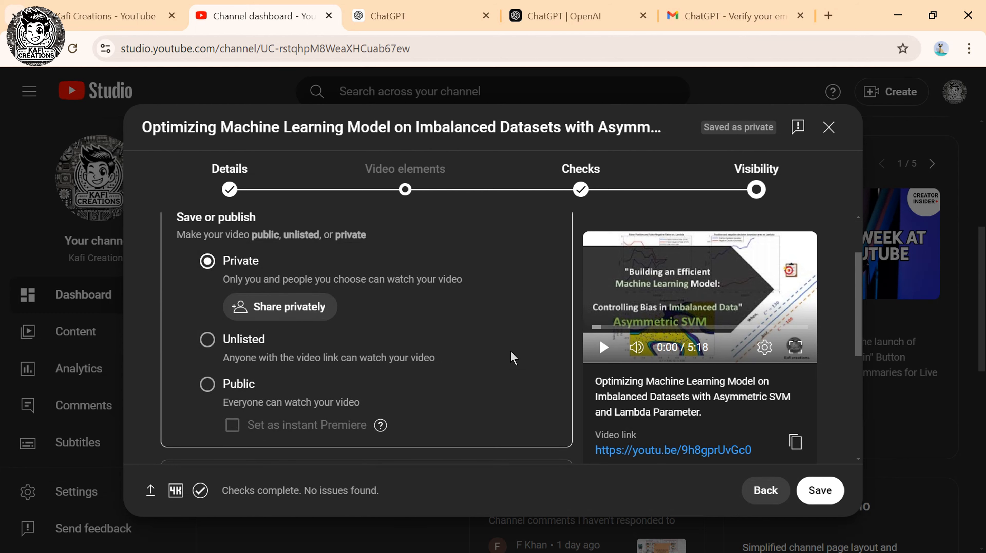
{"action": "scroll", "coordinate": [513, 357], "scroll_direction": "down", "scroll_amount": 2}
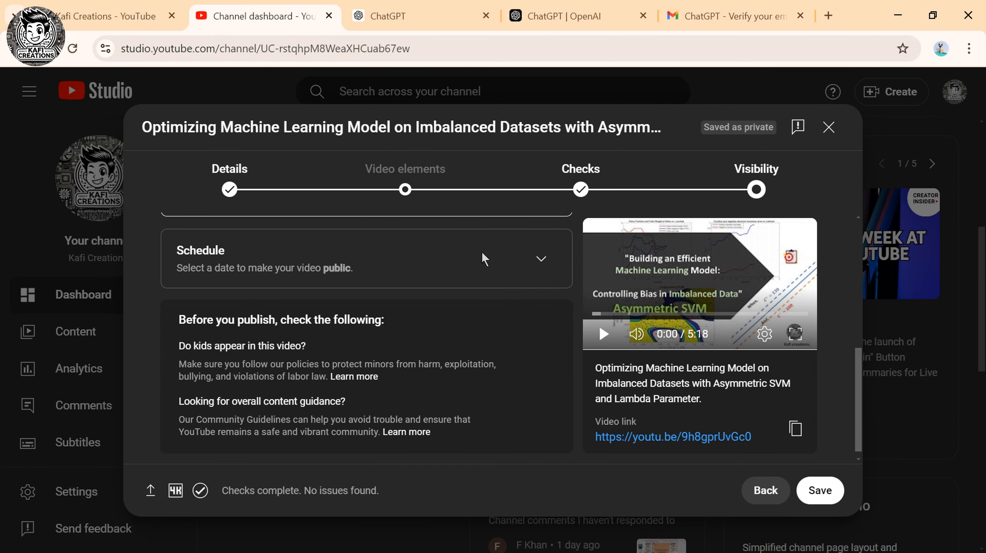
Expand Schedule and keep Sep 9, 2024 as the publish date.
{"action": "left_click", "coordinate": [541, 259]}
{"action": "scroll", "coordinate": [237, 267], "scroll_direction": "up", "scroll_amount": 2}
{"action": "left_click", "coordinate": [303, 282]}
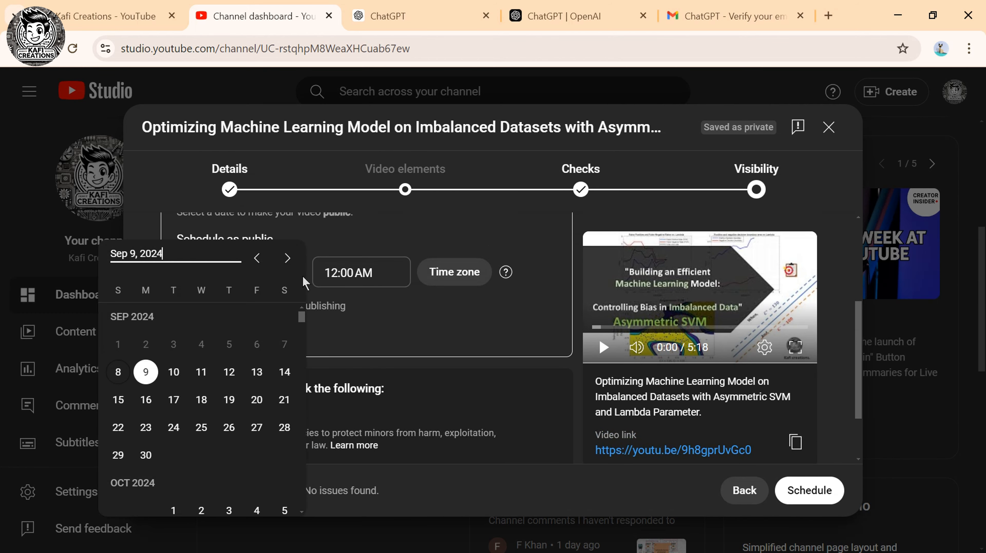
{"action": "left_click", "coordinate": [146, 371]}
Change the scheduled publish time to 5:00 PM.
{"action": "left_click", "coordinate": [370, 276]}
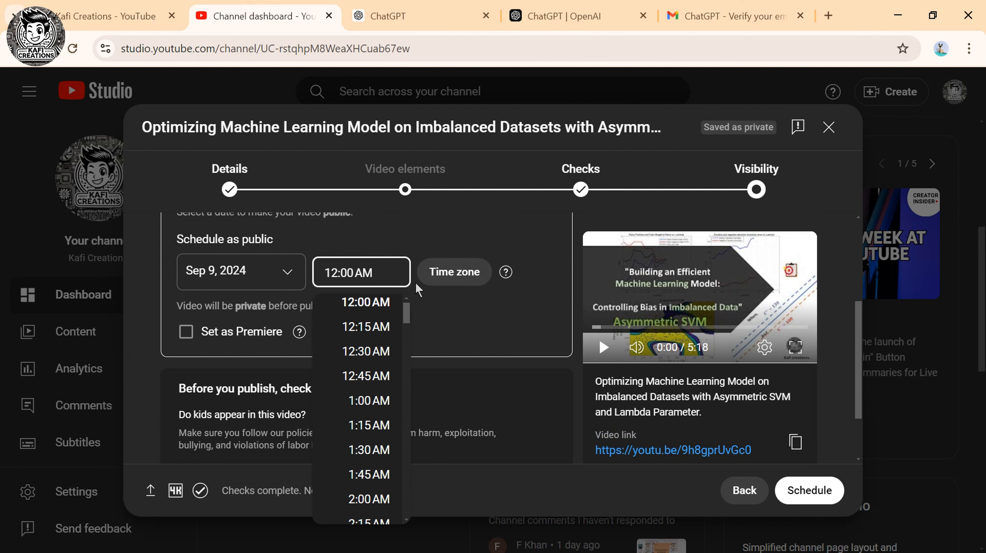
{"action": "key", "text": "BackSpace"}
{"action": "key", "text": "BackSpace"}
{"action": "key", "text": "BackSpace"}
{"action": "left_click", "coordinate": [336, 272]}
{"action": "left_click", "coordinate": [337, 272]}
{"action": "key", "text": "BackSpace"}
{"action": "key", "text": "BackSpace"}
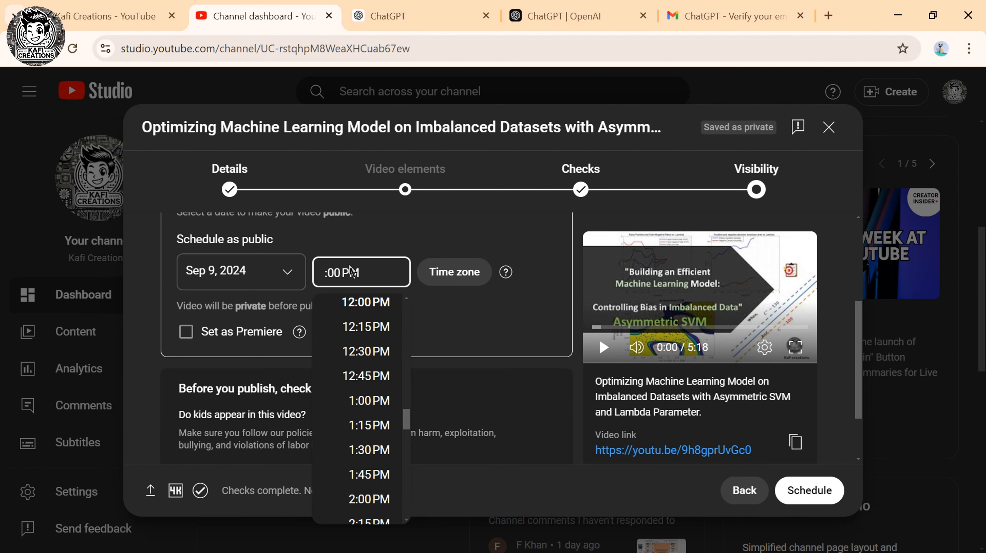
{"action": "type", "text": "_"}
{"action": "type", "text": "05"}
{"action": "key", "text": "Return"}
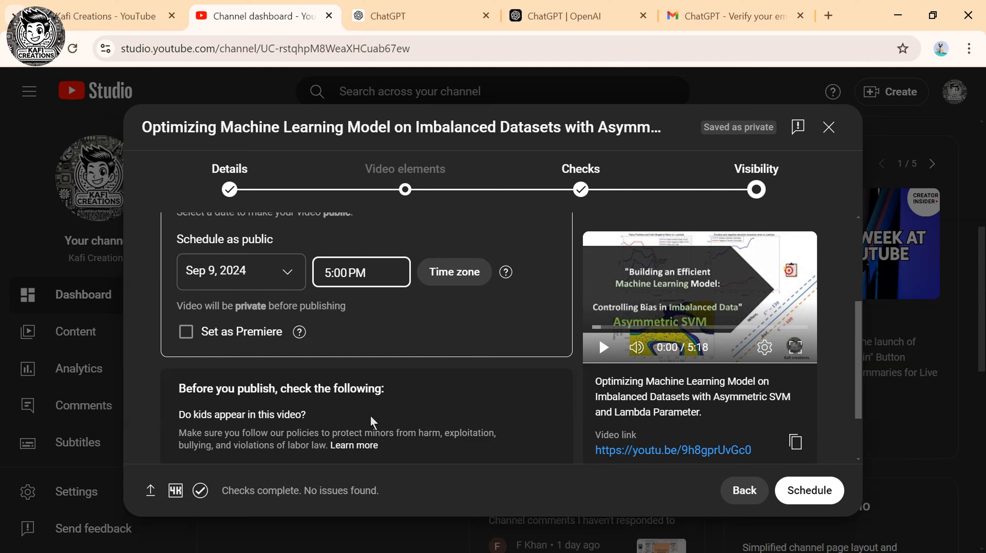
{"action": "scroll", "coordinate": [378, 411], "scroll_direction": "down", "scroll_amount": 2}
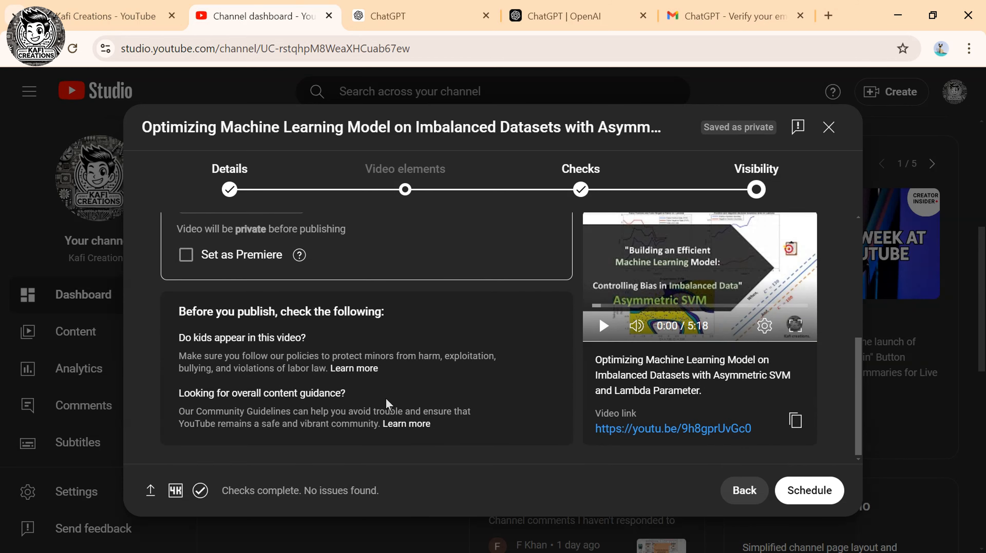
{"action": "scroll", "coordinate": [484, 372], "scroll_direction": "up", "scroll_amount": 5}
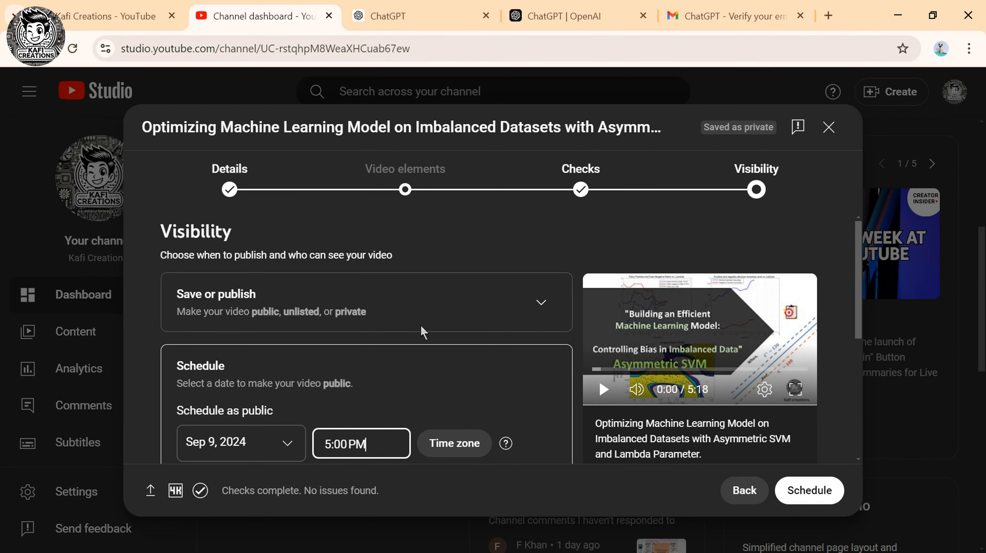
{"action": "left_click", "coordinate": [445, 346]}
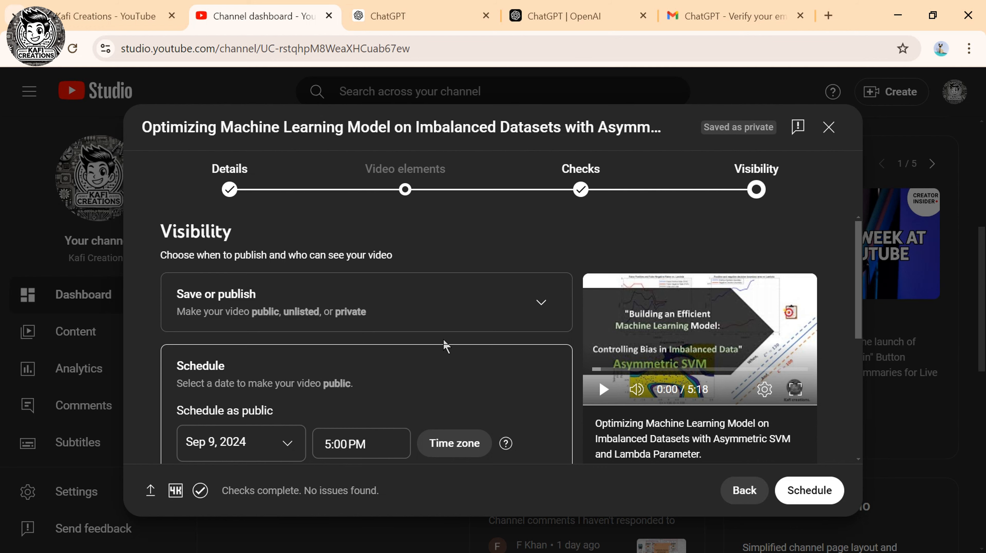
{"action": "scroll", "coordinate": [375, 359], "scroll_direction": "down", "scroll_amount": 5}
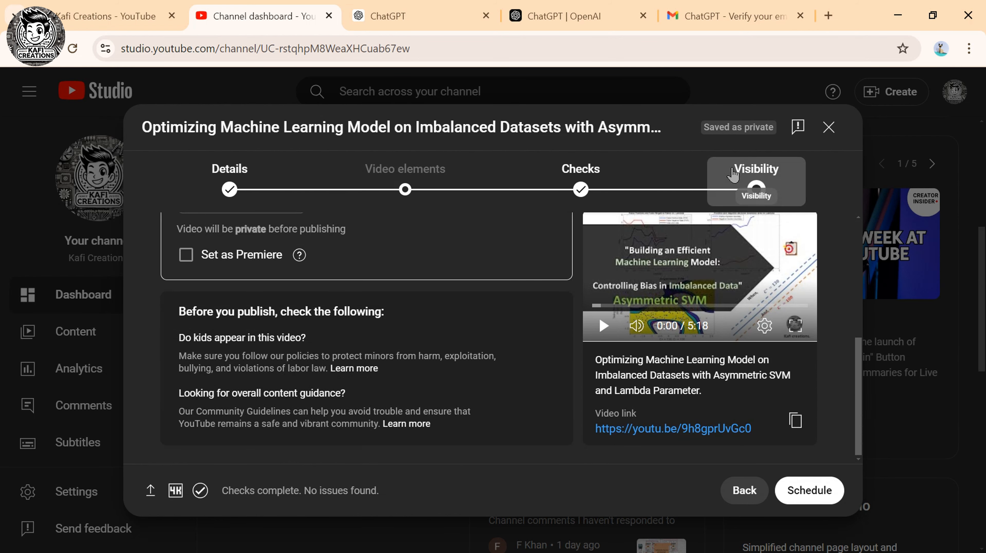
Confirm the schedule and view the Content list showing the video Scheduled for Sep 9, 2024.
{"action": "left_click", "coordinate": [810, 492]}
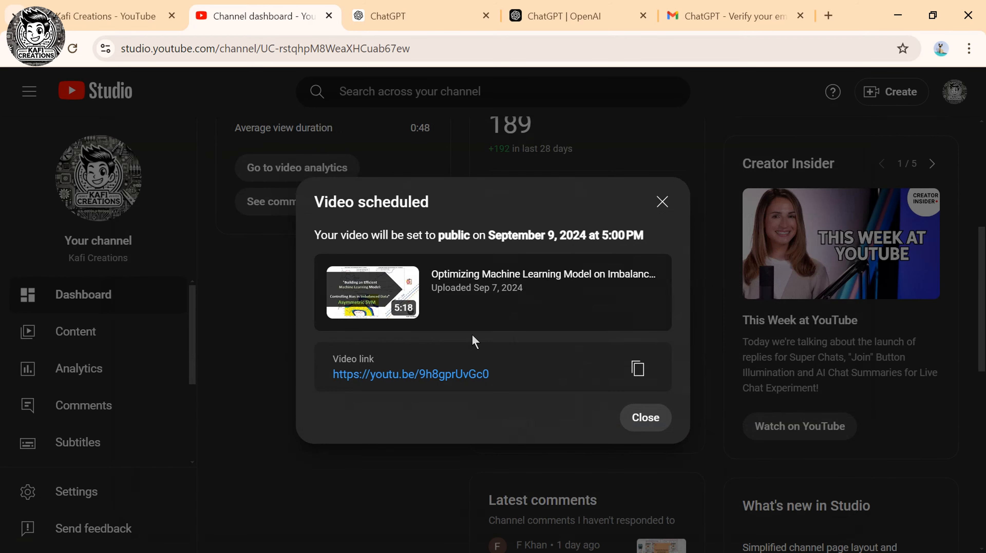
{"action": "left_click", "coordinate": [645, 417]}
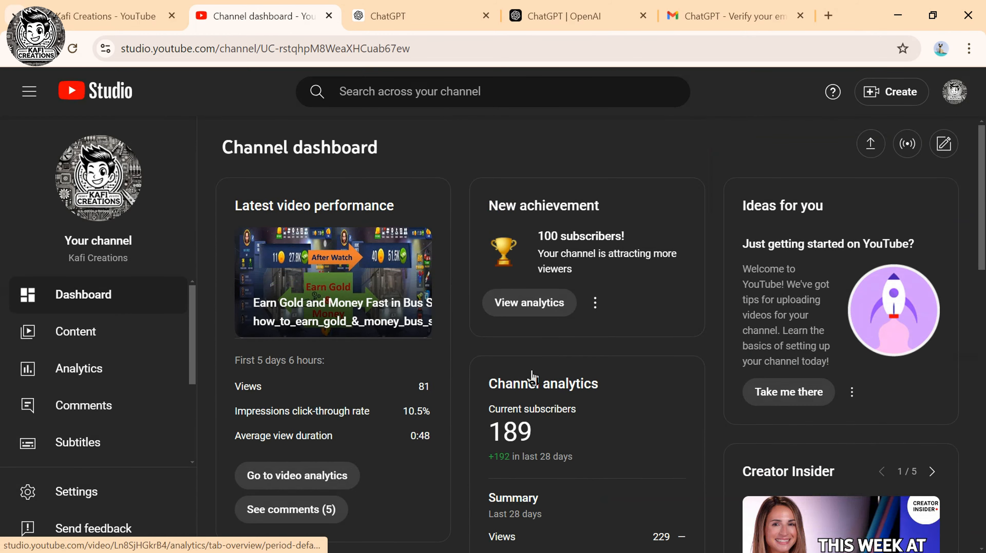
{"action": "scroll", "coordinate": [441, 382], "scroll_direction": "down", "scroll_amount": 4}
{"action": "left_click", "coordinate": [76, 331]}
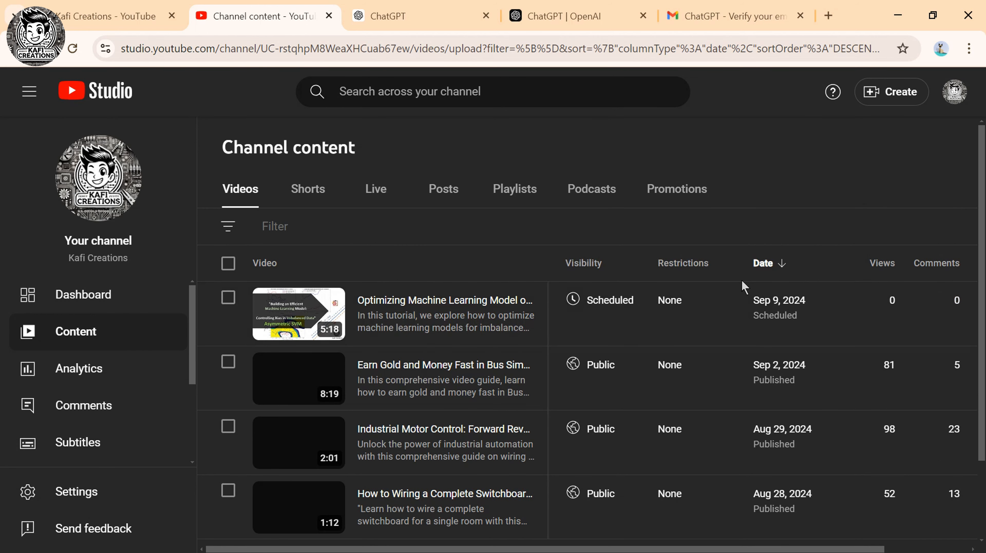
{"action": "left_click", "coordinate": [398, 12]}
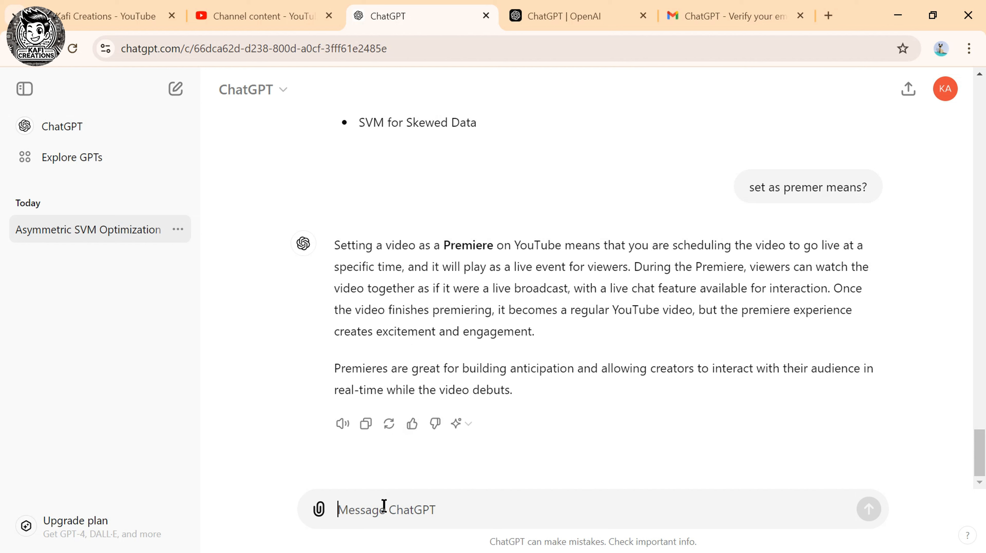
Ask ChatGPT for a logo for the 'Machine Learning Engineering' channel and dismiss the memory notice.
{"action": "type", "text": "Can you please provide me a"}
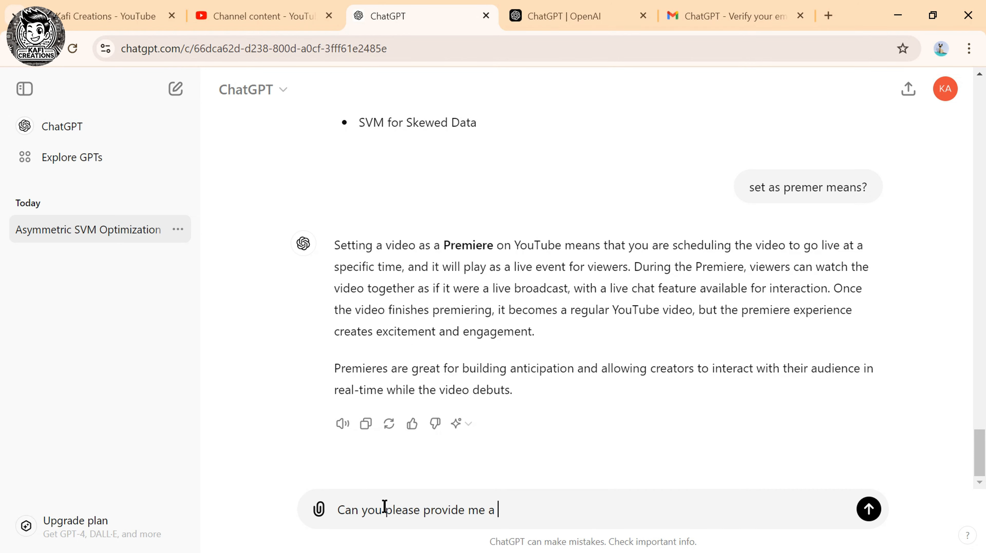
{"action": "type", "text": " logo for my channel ,"}
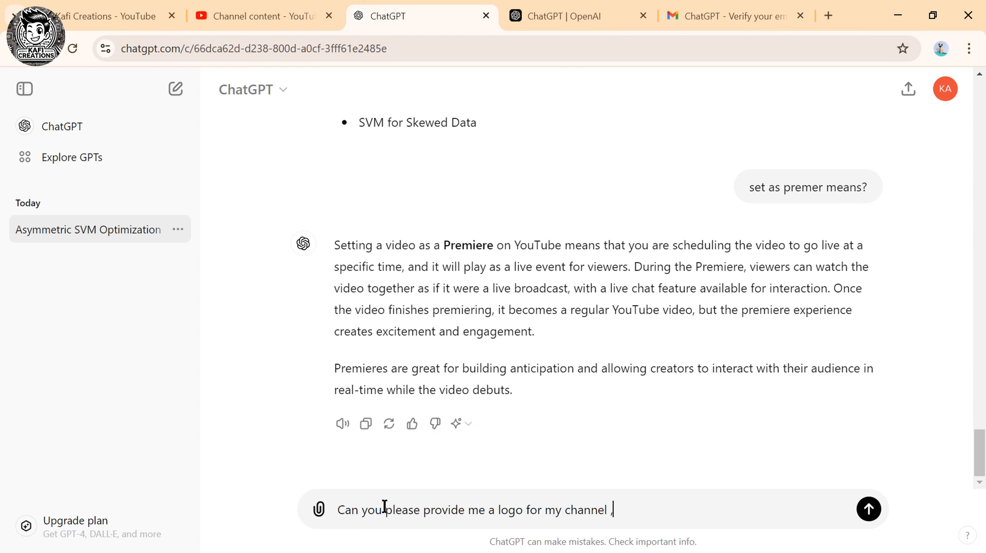
{"action": "type", "text": " my channel name is Machi"}
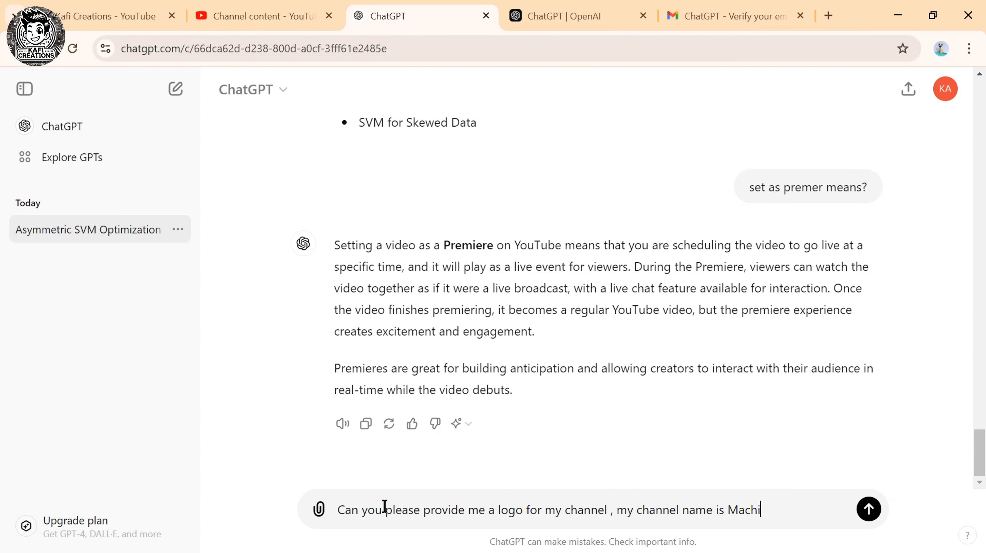
{"action": "type", "text": "ne Learning Engineering"}
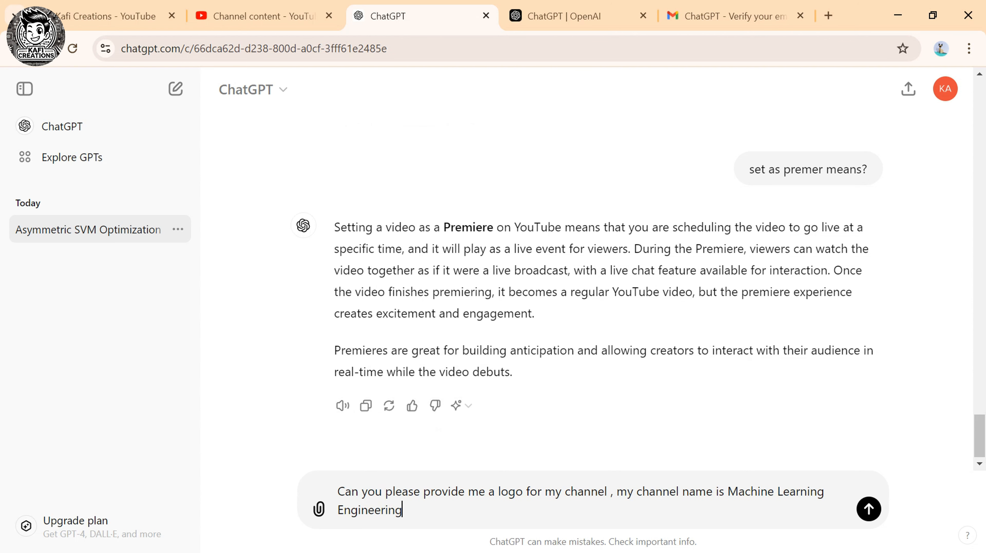
{"action": "key", "text": "Return"}
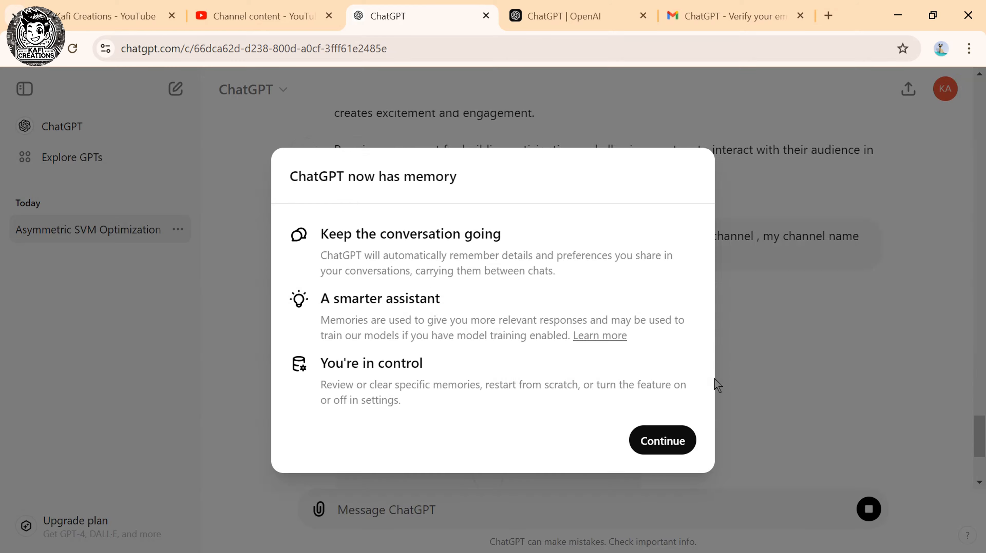
{"action": "left_click", "coordinate": [662, 440]}
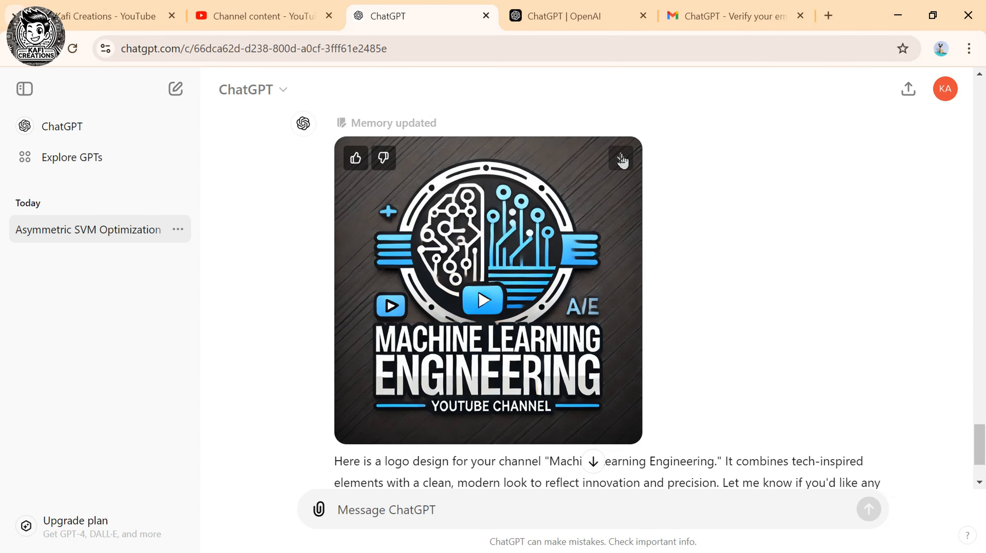
{"action": "scroll", "coordinate": [388, 484], "scroll_direction": "down", "scroll_amount": 3}
Request 'A banner youtube ratio accordingly' from ChatGPT and review the generated banner.
{"action": "type", "text": "A bann"}
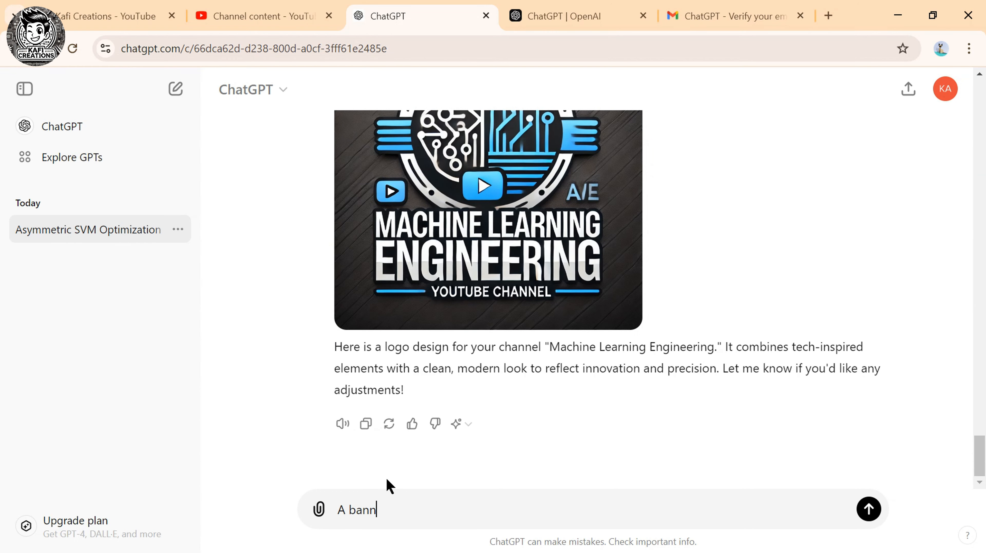
{"action": "type", "text": "er youtube ratio accordingly"}
{"action": "key", "text": "Return"}
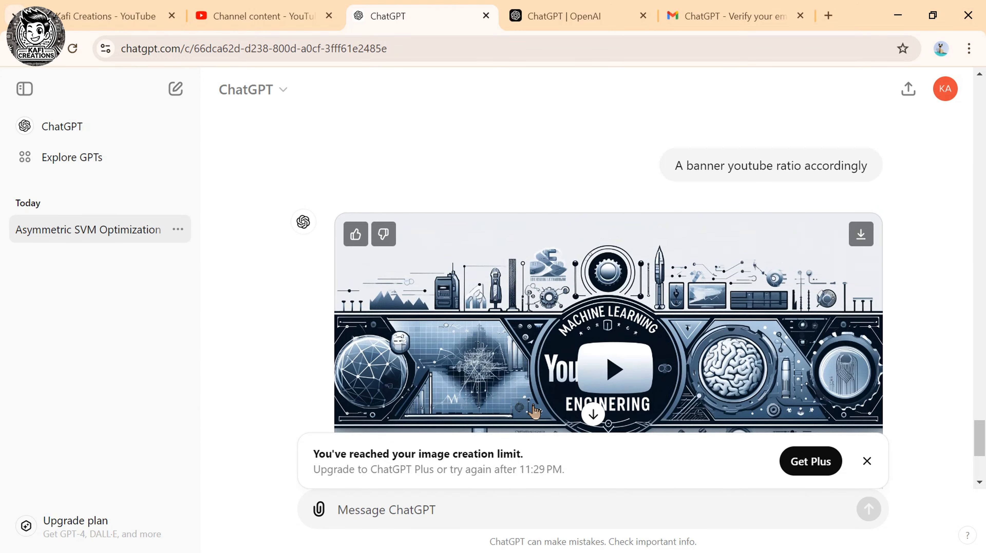
{"action": "scroll", "coordinate": [465, 349], "scroll_direction": "down", "scroll_amount": 5}
{"action": "scroll", "coordinate": [273, 277], "scroll_direction": "up", "scroll_amount": 3}
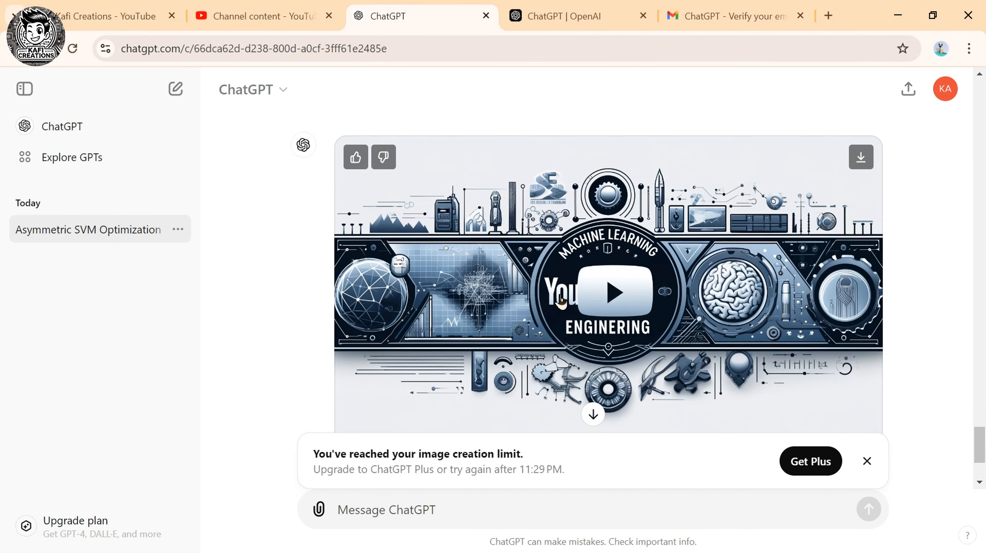
{"action": "scroll", "coordinate": [273, 277], "scroll_direction": "up", "scroll_amount": 5}
{"action": "scroll", "coordinate": [273, 271], "scroll_direction": "down", "scroll_amount": 5}
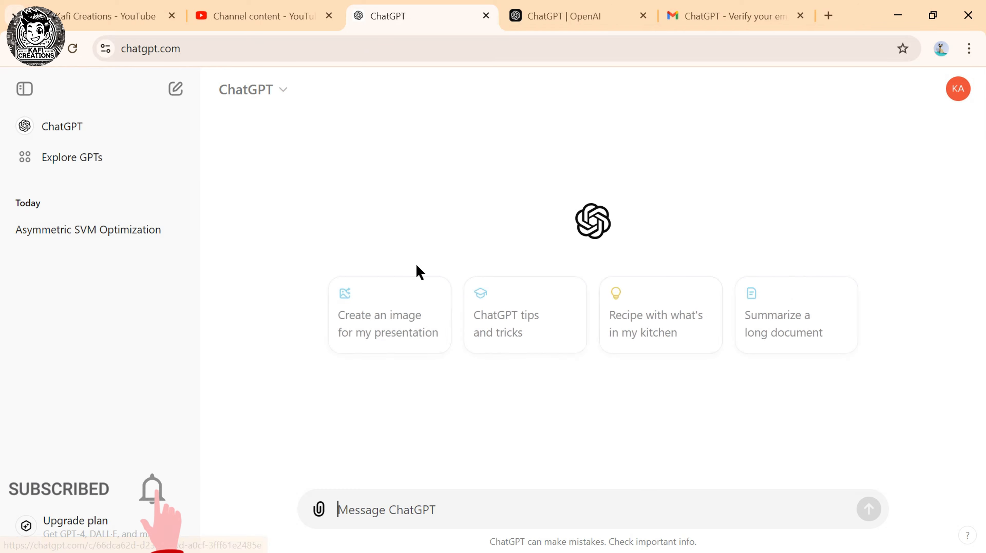